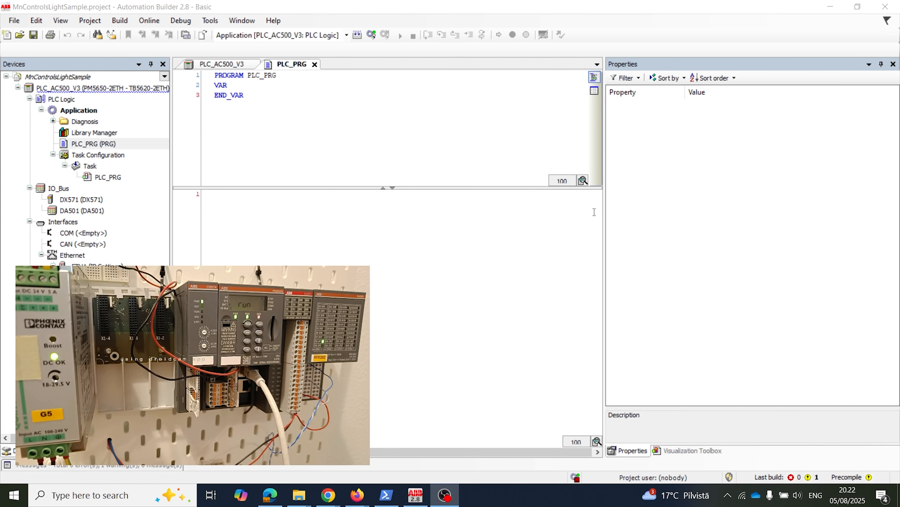
Widen the editor area and open the PLC_AC500_V3 device's communication page
left_click_drag(607, 212, 688, 212)
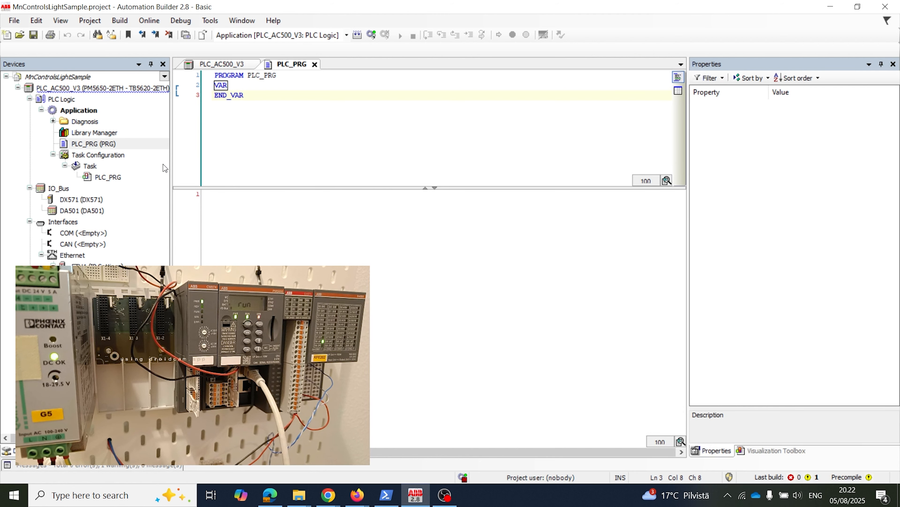
double_click(72, 91)
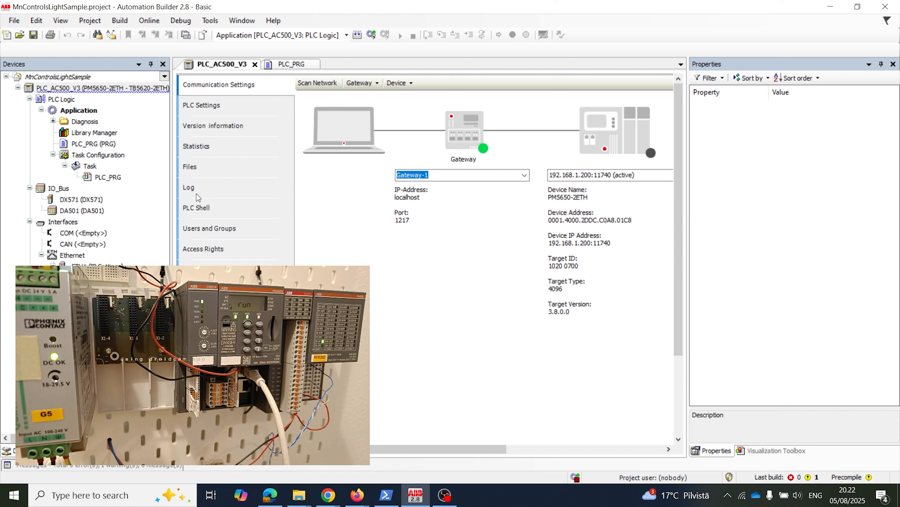
Check the IP address in the PLC_AC500_V3 communication settings dialog, and close it without changing anything
right_click(123, 92)
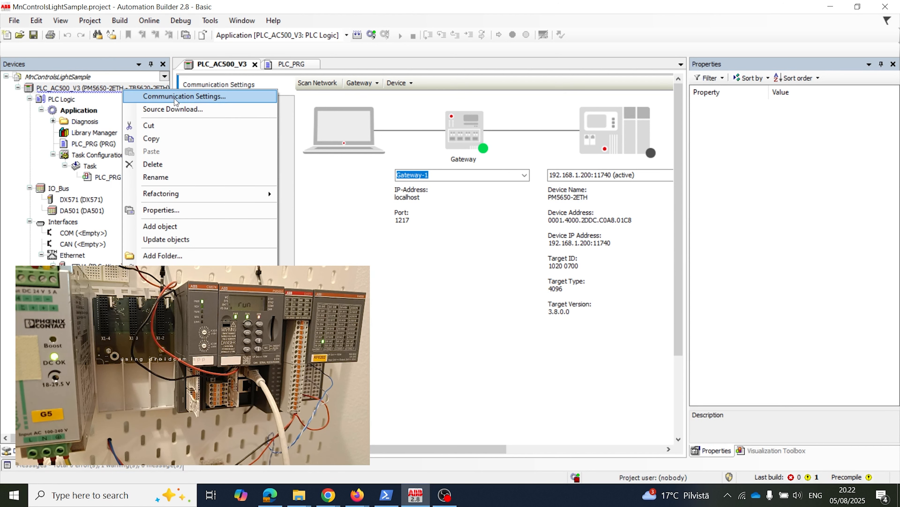
left_click(167, 95)
left_click_drag(134, 188, 280, 129)
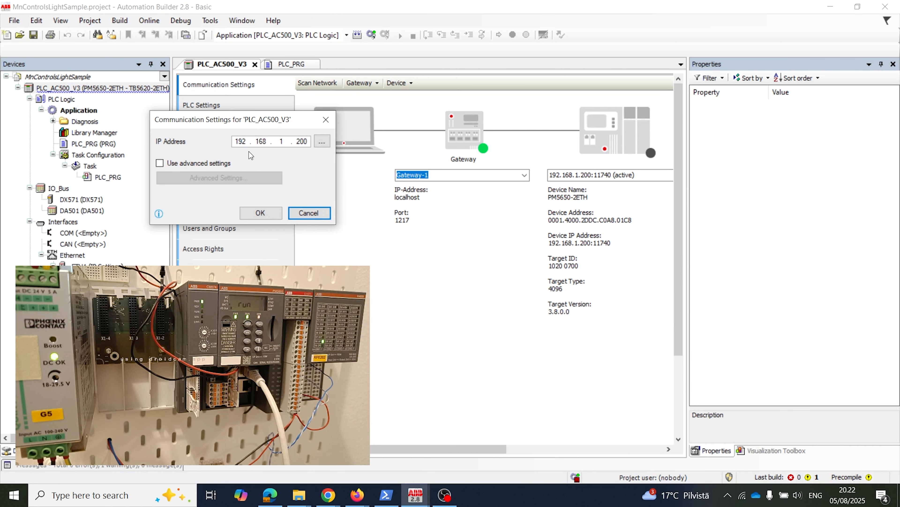
double_click(307, 140)
left_click_drag(296, 124, 271, 125)
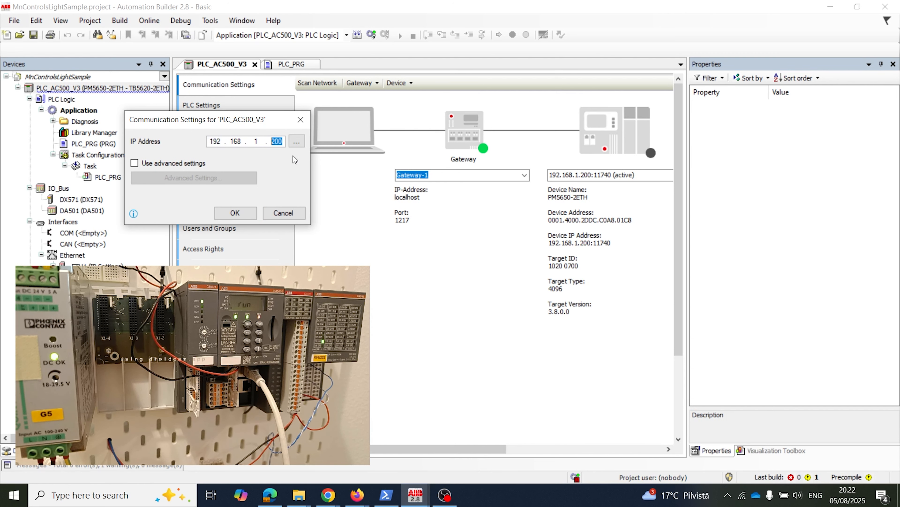
left_click_drag(259, 120, 311, 119)
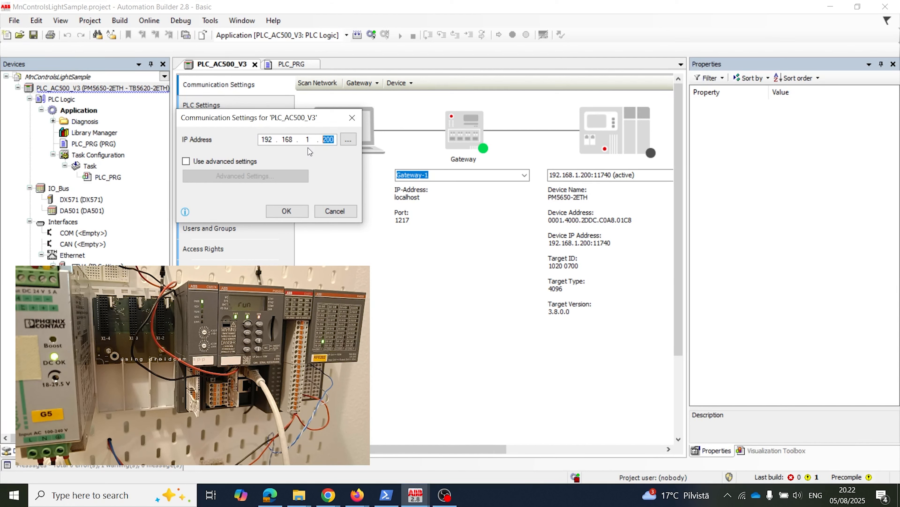
left_click_drag(299, 117, 252, 118)
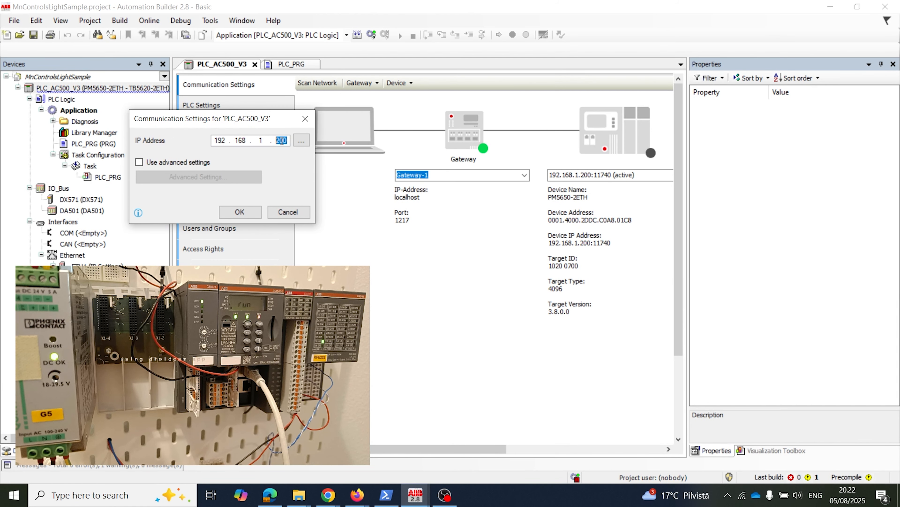
left_click(305, 118)
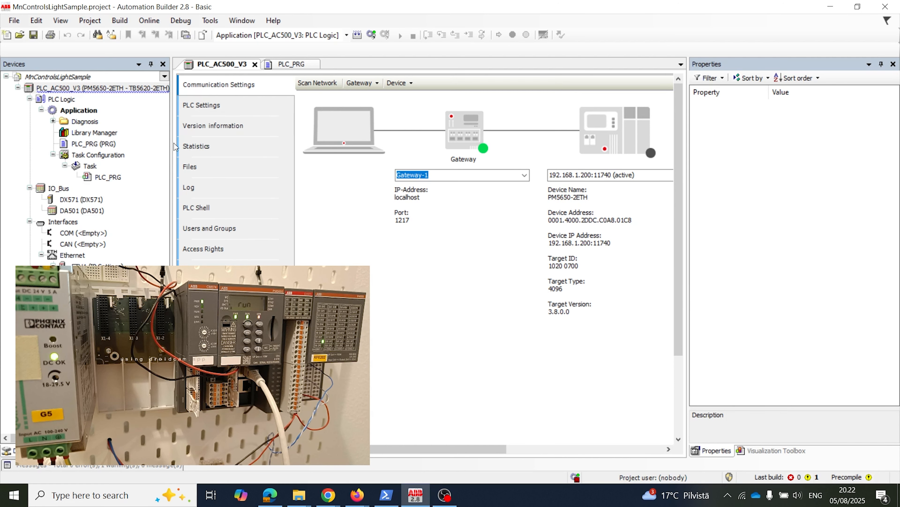
Scan the network for controllers and choose the PM5650-2ETH at 192.168.1.200 as the target device
left_click(318, 85)
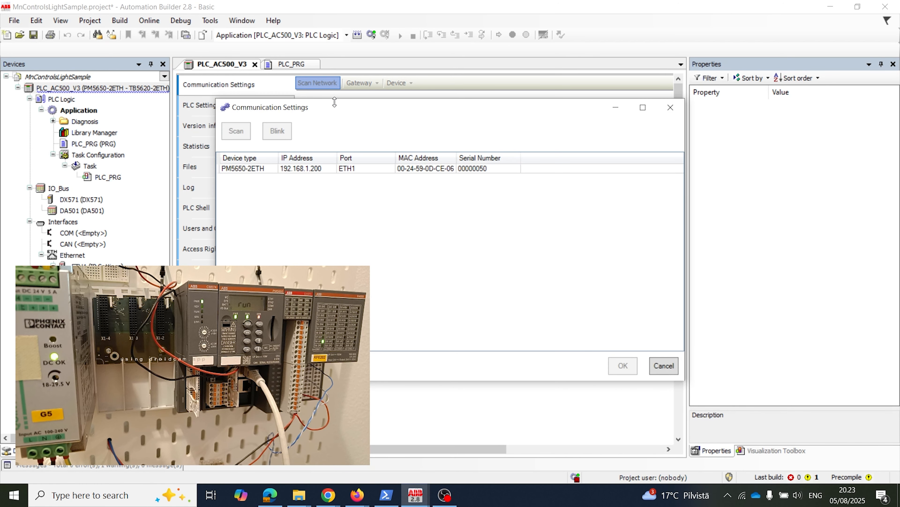
left_click_drag(336, 108, 346, 80)
left_click(310, 141)
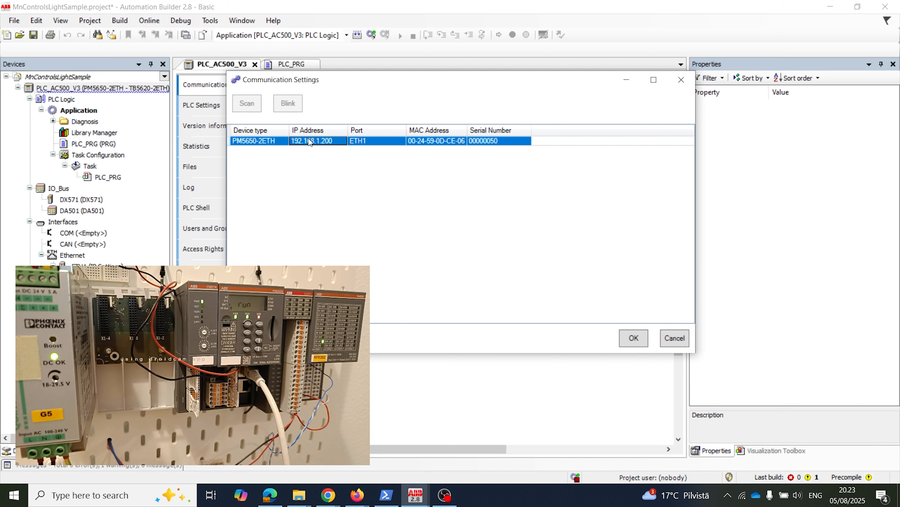
left_click(634, 337)
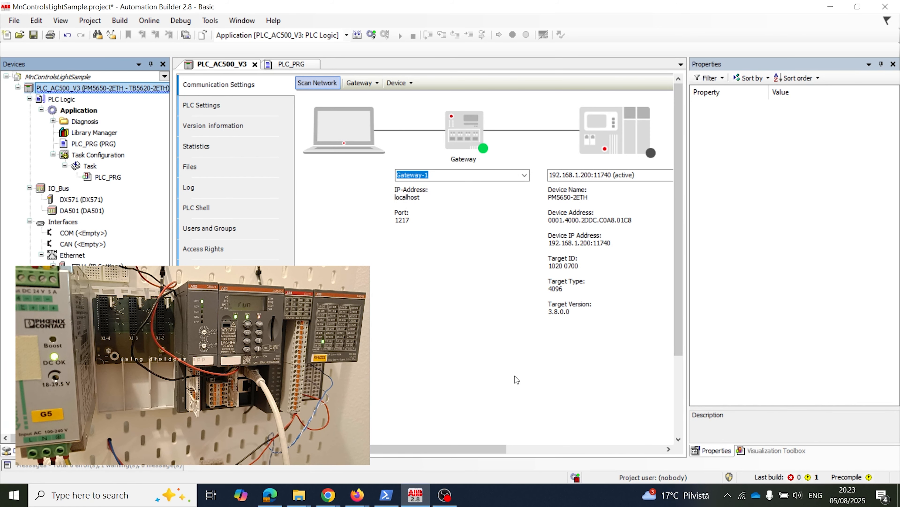
Test the gateway's connection to the selected PLC at 192.168.1.200
left_click_drag(479, 453, 508, 453)
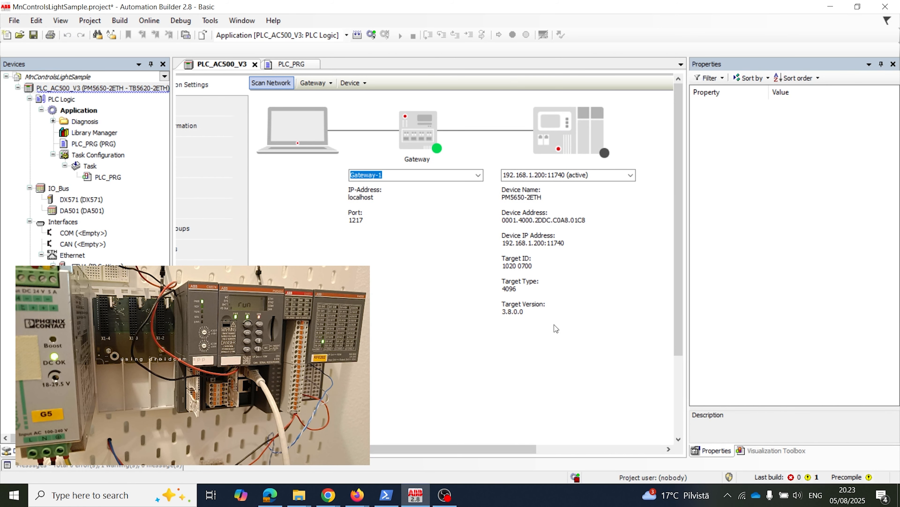
left_click(605, 156)
left_click_drag(432, 445, 386, 449)
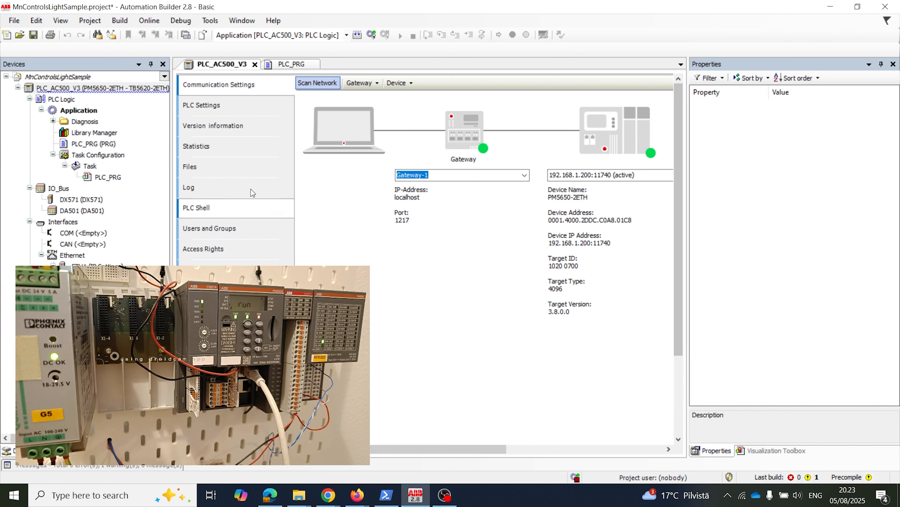
left_click(74, 92)
right_click(75, 91)
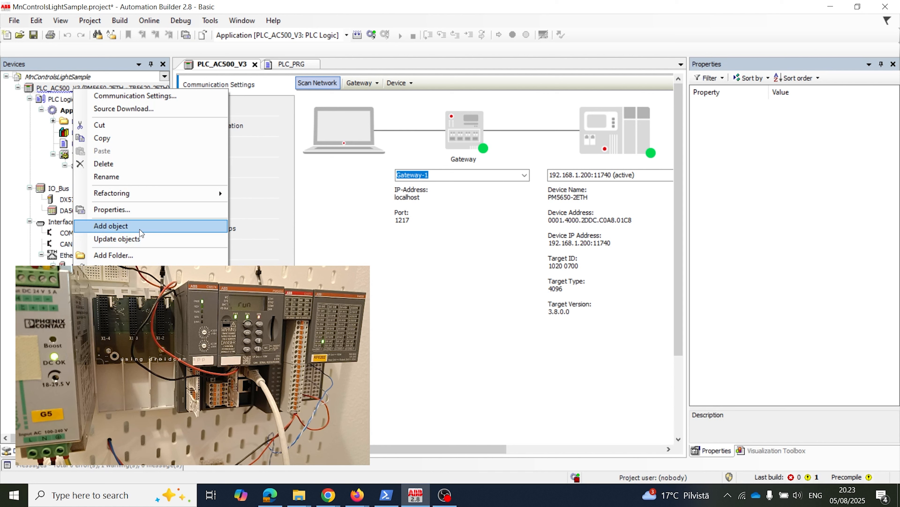
left_click(62, 89)
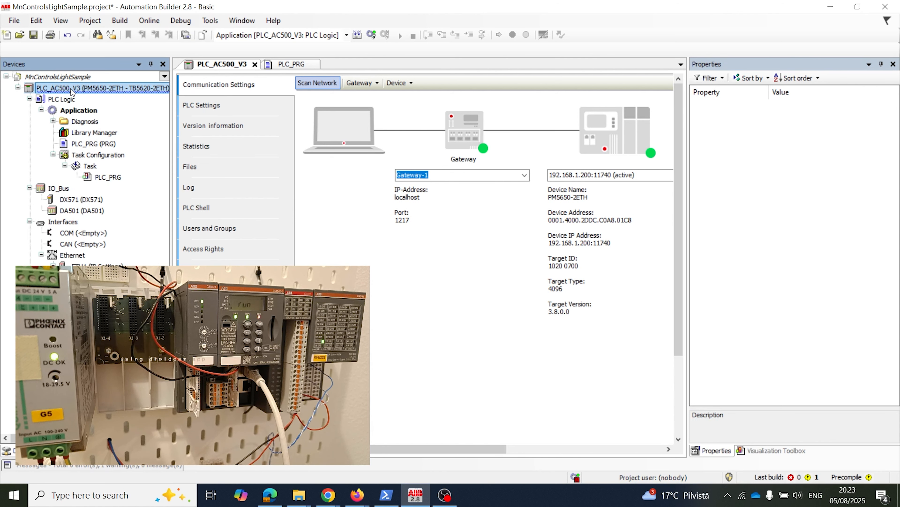
right_click(71, 91)
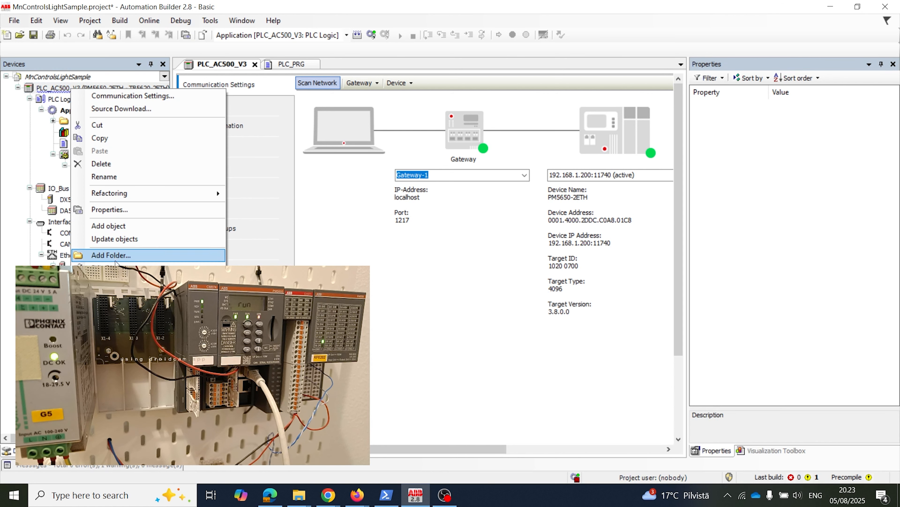
left_click(108, 225)
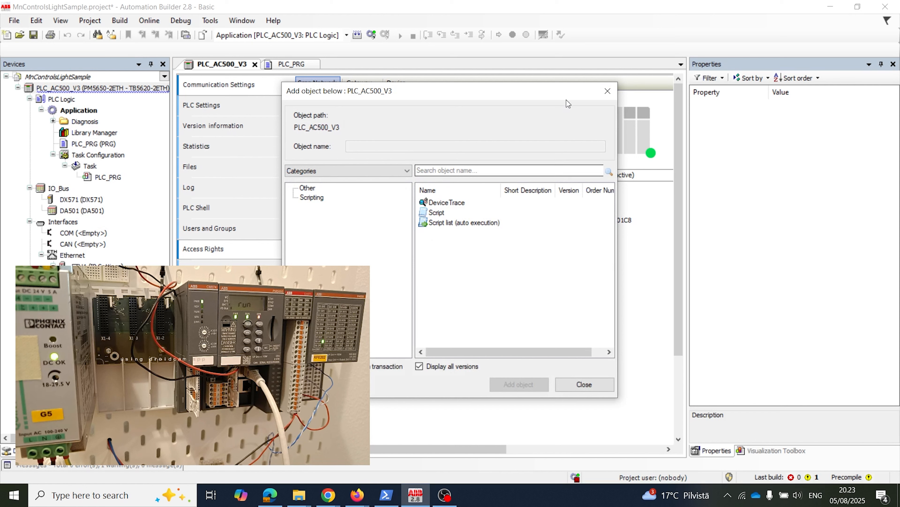
left_click(607, 91)
Add a Visualization object below Application, keeping the default name Visualization
left_click(91, 112)
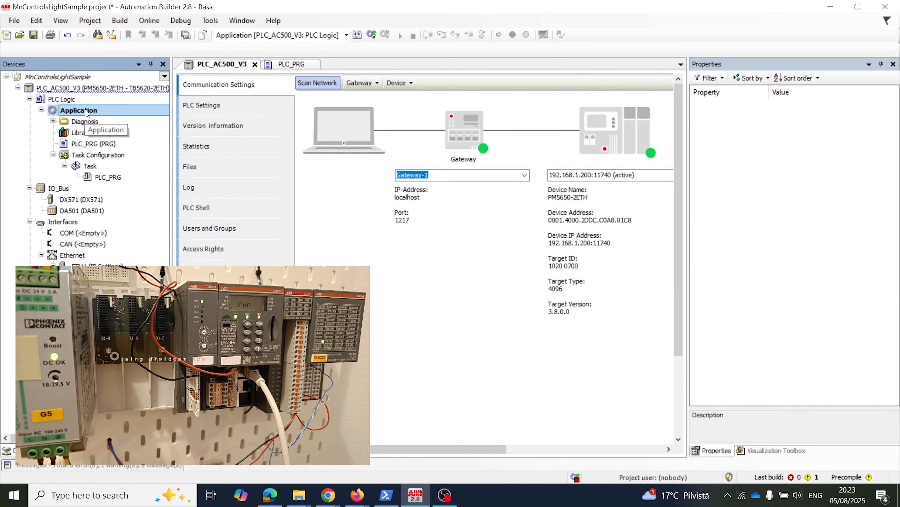
right_click(86, 112)
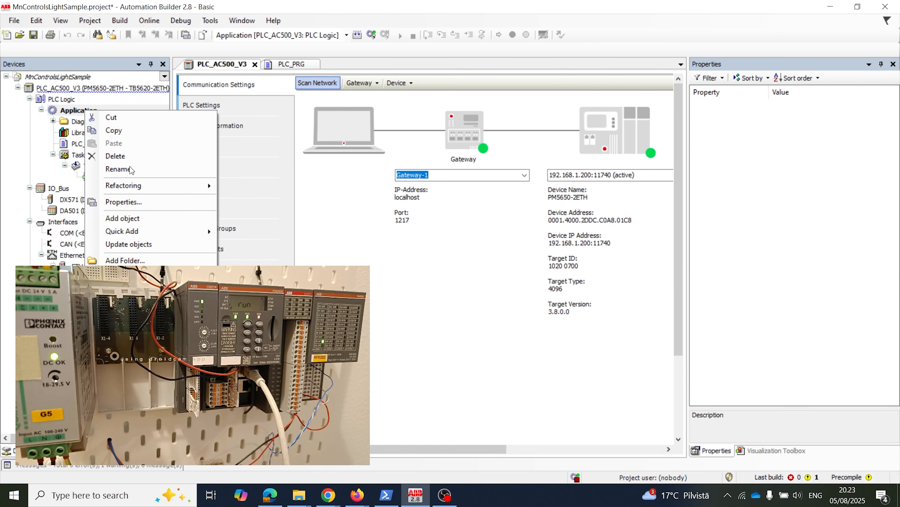
left_click(140, 217)
scroll(458, 291, "down", 3)
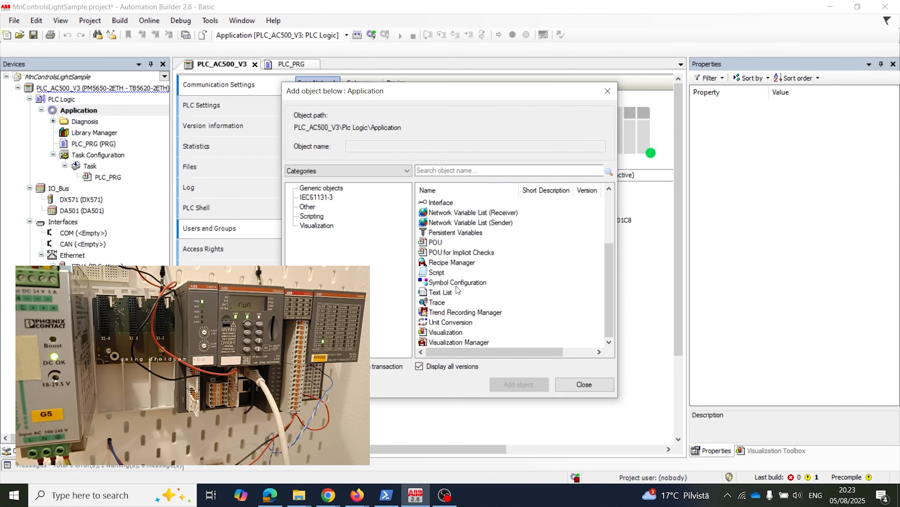
left_click(455, 333)
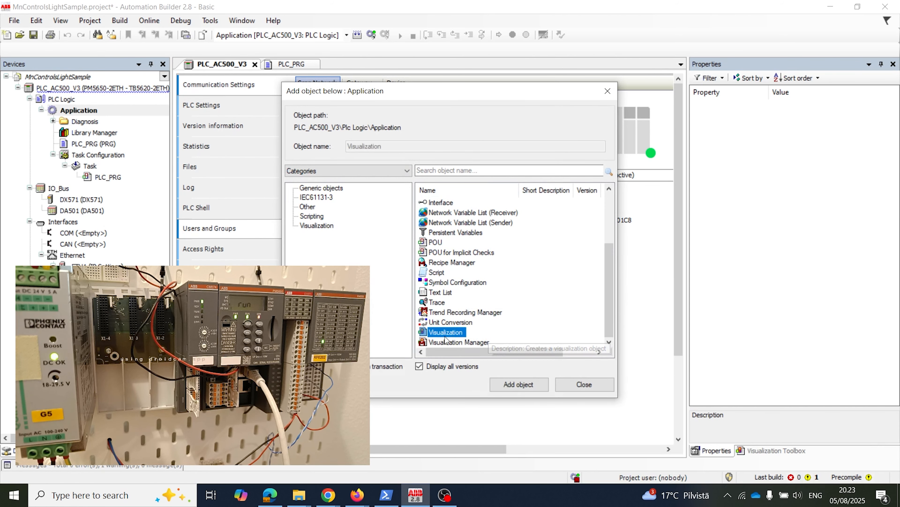
left_click(521, 385)
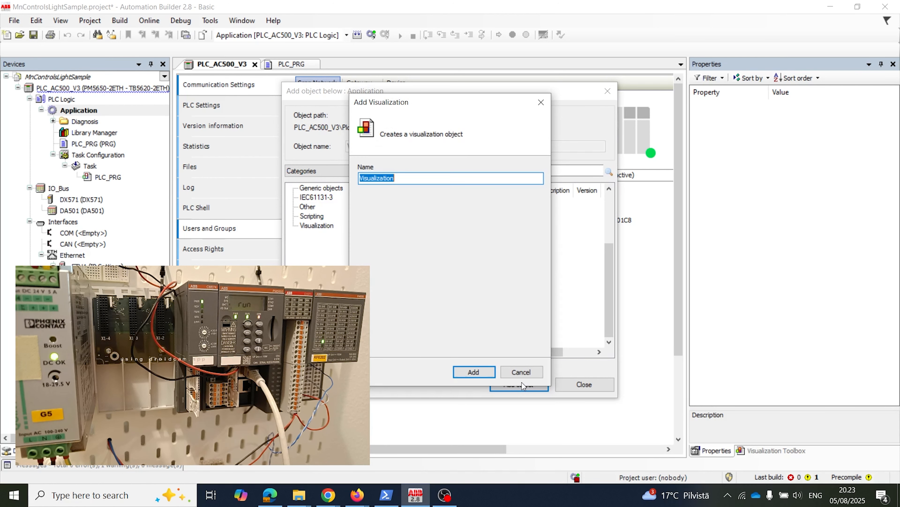
left_click(396, 178)
left_click_drag(396, 178, 338, 177)
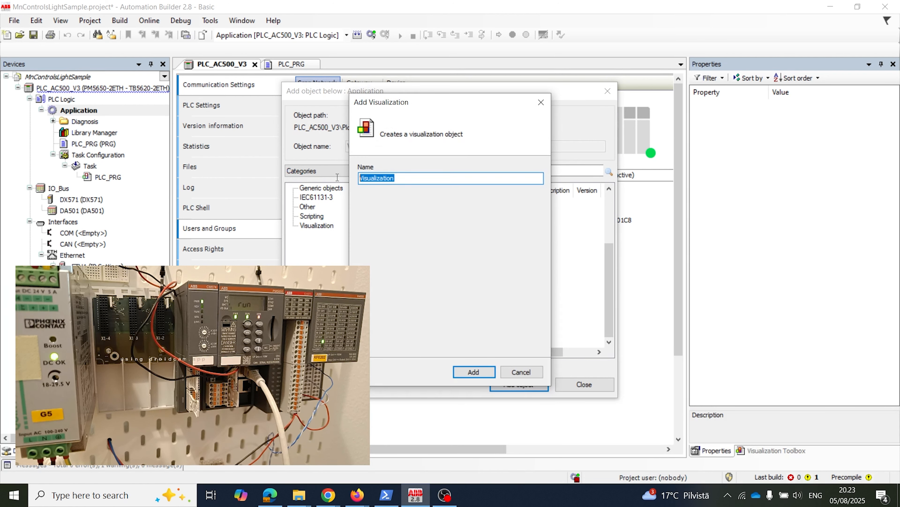
left_click(473, 373)
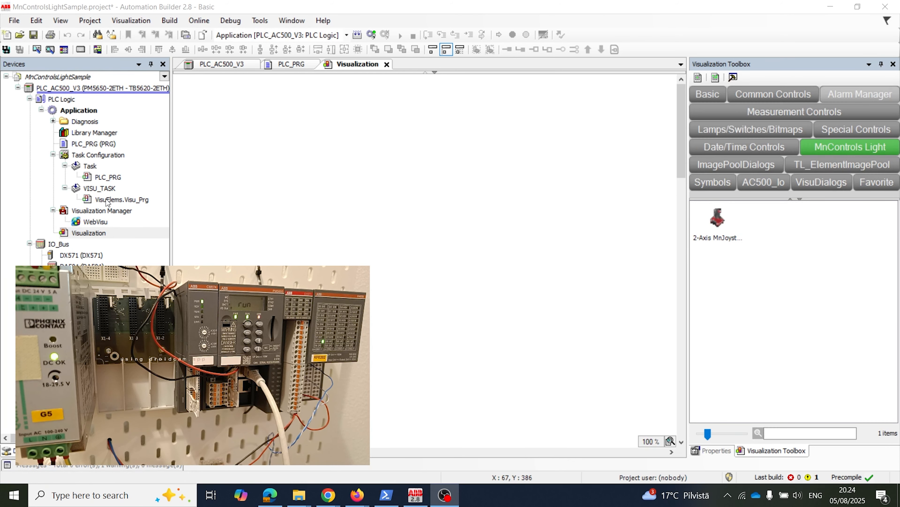
Enable a background color for the Visualization screen and set it to black (0,0,0)
left_click(102, 189)
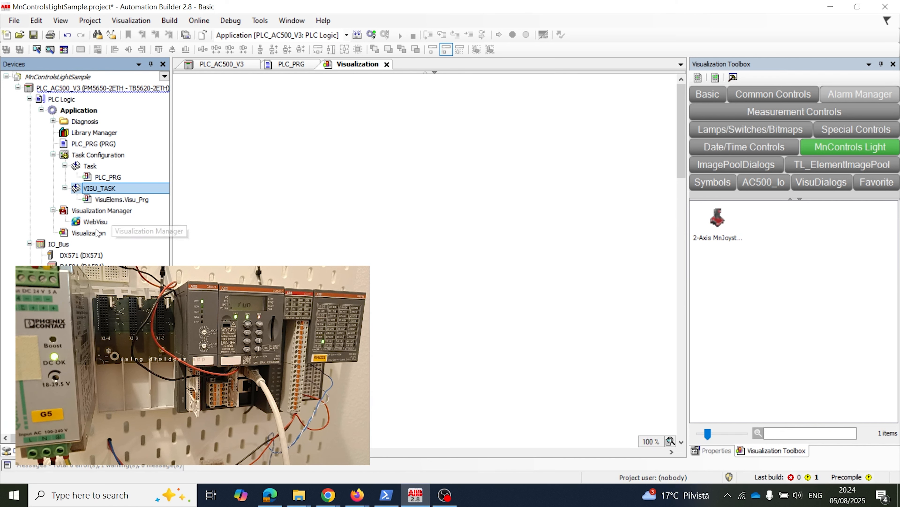
double_click(89, 234)
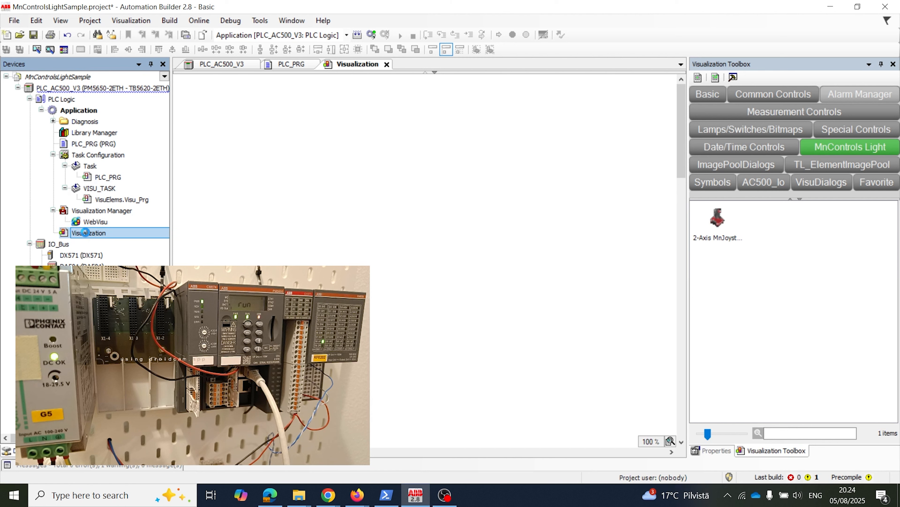
right_click(355, 160)
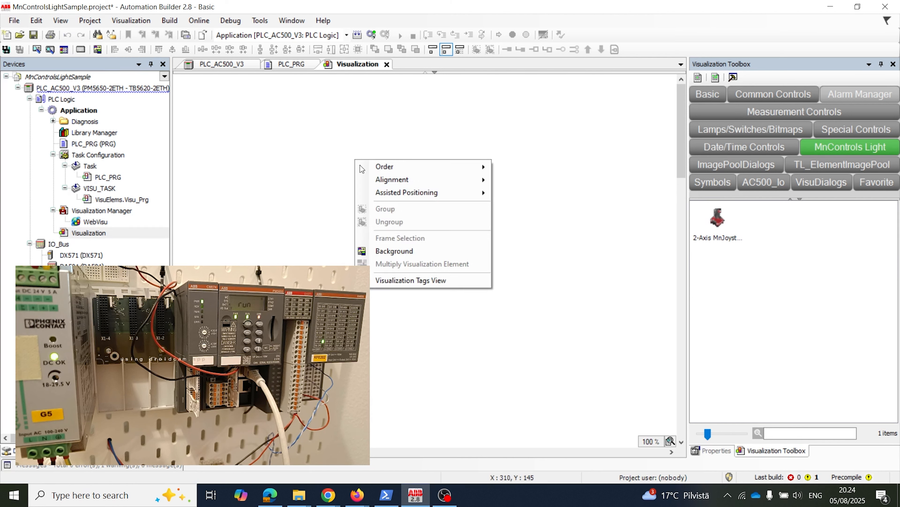
left_click(402, 249)
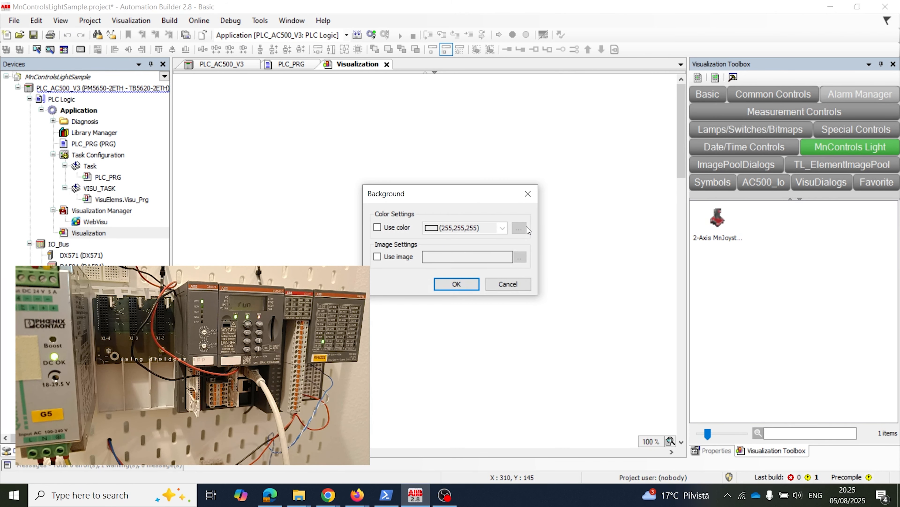
left_click(377, 228)
left_click(522, 228)
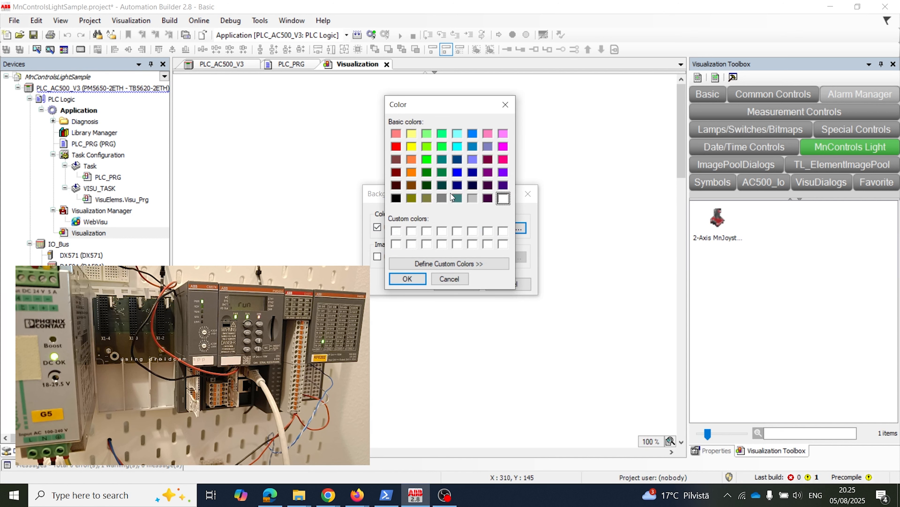
left_click(396, 197)
left_click(407, 278)
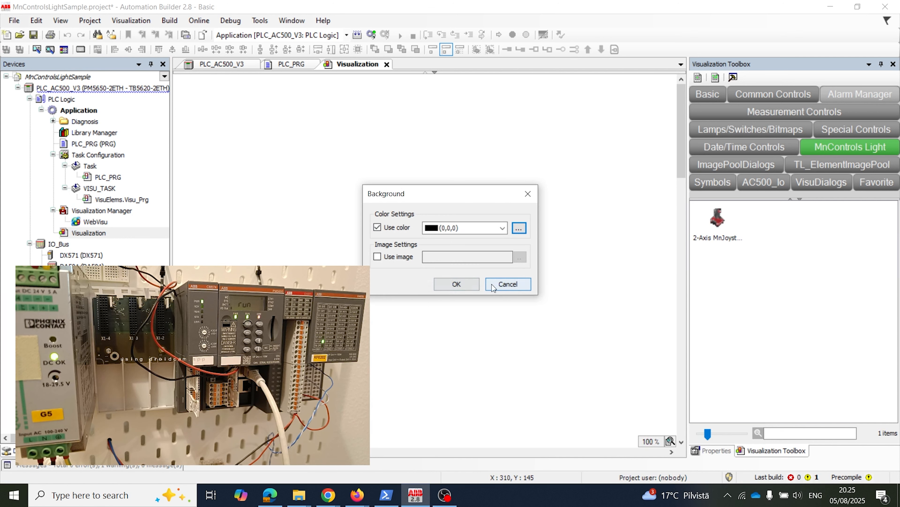
left_click(457, 282)
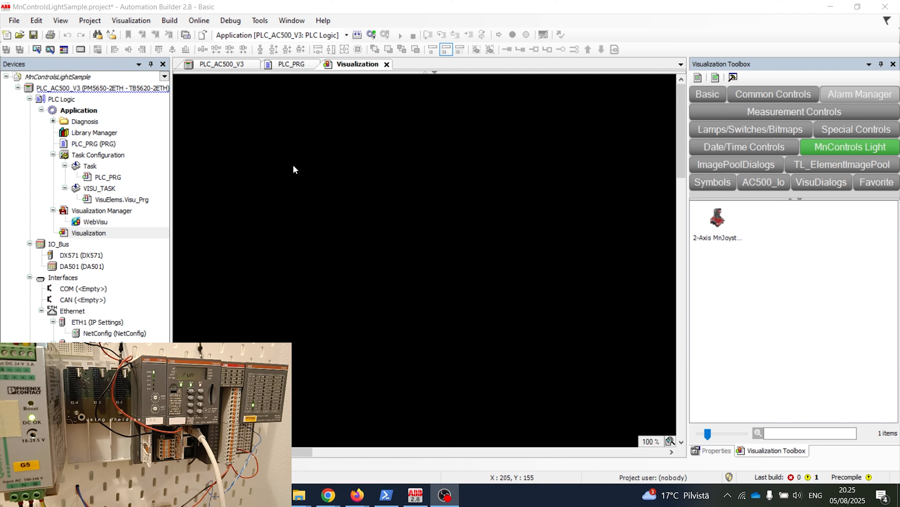
Place a 2-Axis MnJoystick on the visualization, enlarge it to about 202 × 194, and move it to about X 256, Y 138
left_click(729, 233)
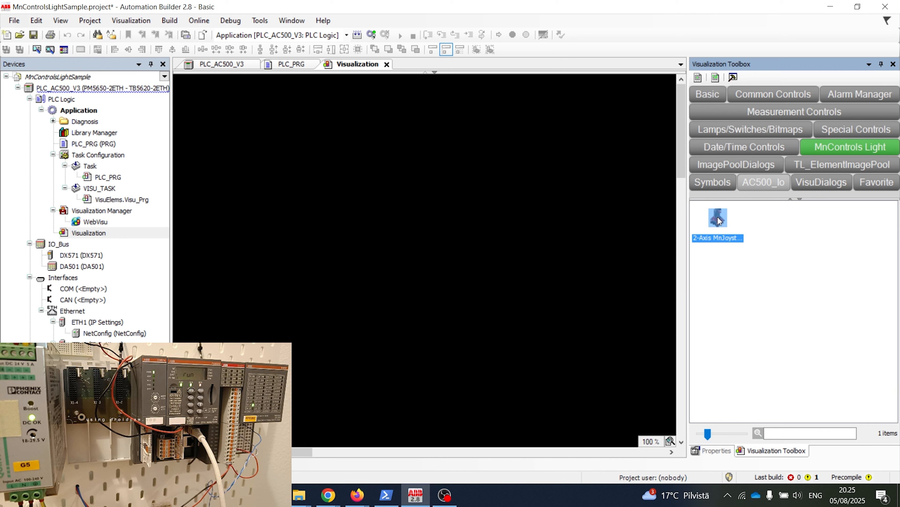
left_click_drag(718, 217, 438, 190)
left_click(438, 189)
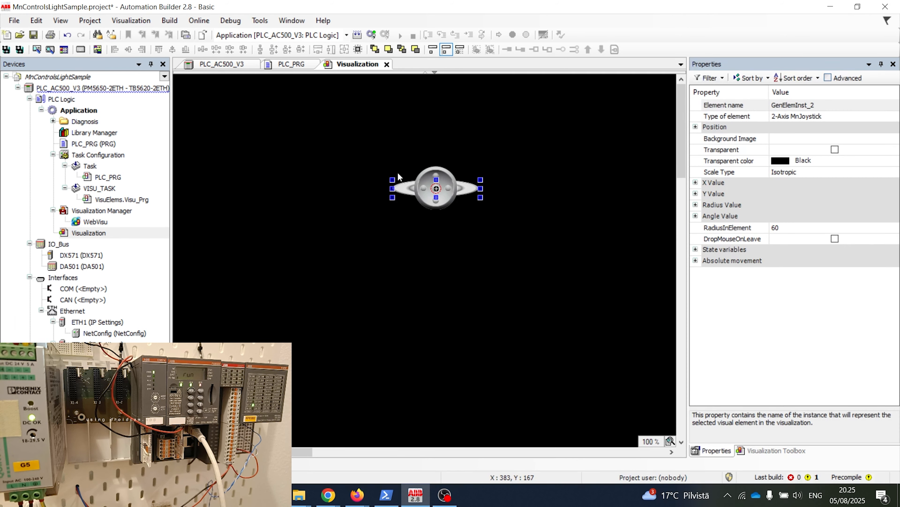
left_click_drag(392, 180, 401, 122)
left_click_drag(479, 197, 520, 238)
left_click_drag(473, 158, 377, 183)
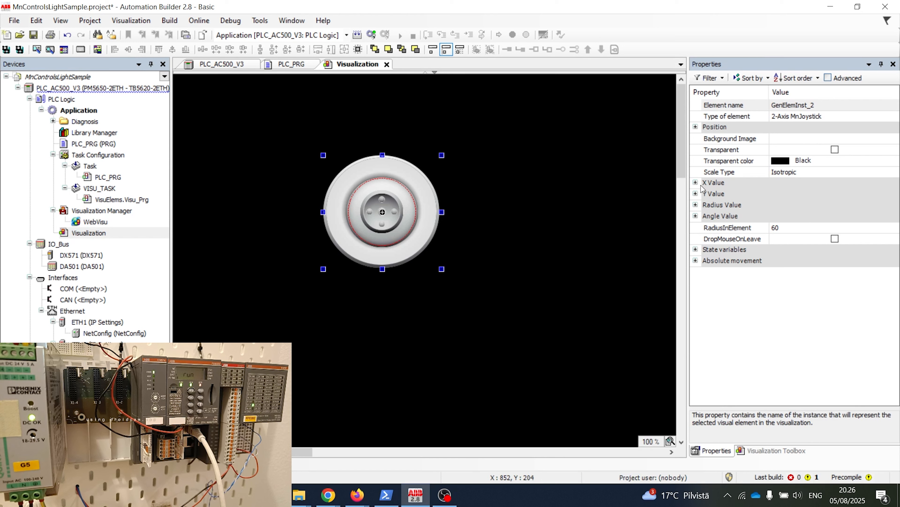
Set the joystick's RadiusInElement to 100 and expand its X, Y, Radius and Angle Value variable settings
left_click(696, 127)
left_click(695, 260)
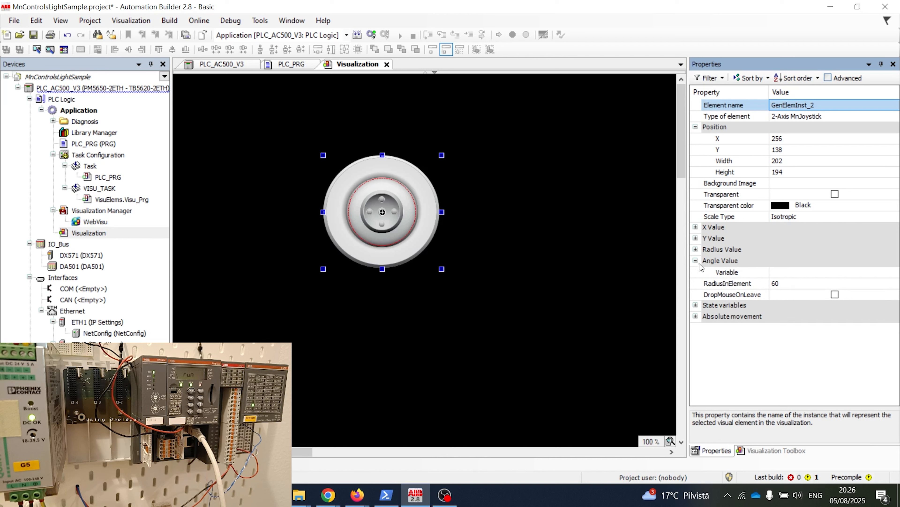
left_click(797, 280)
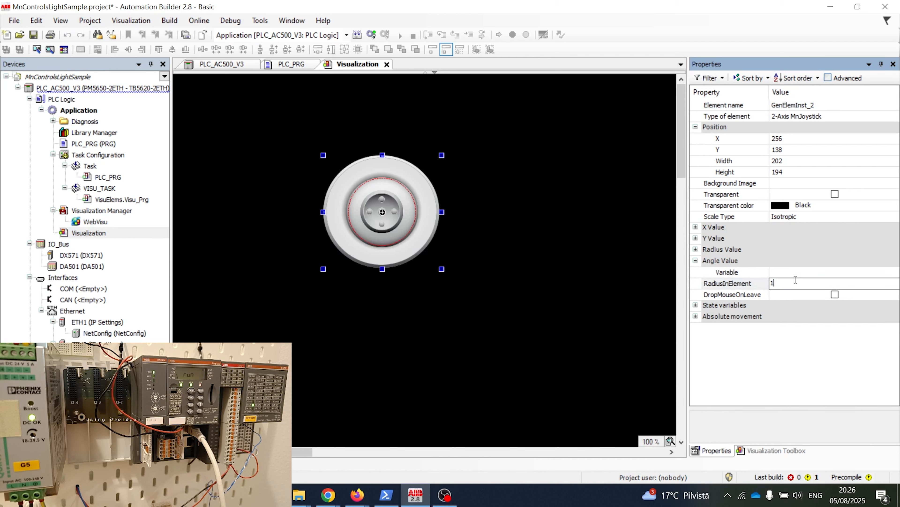
key("Return")
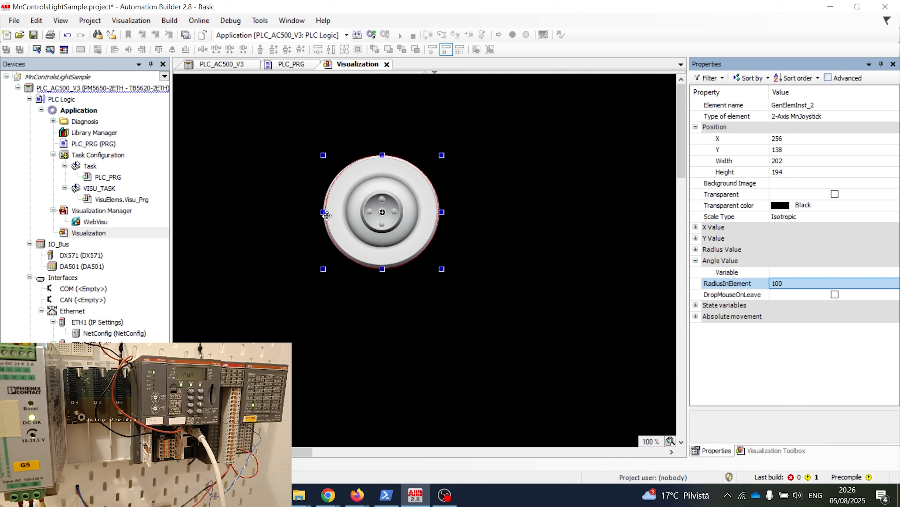
left_click(700, 250)
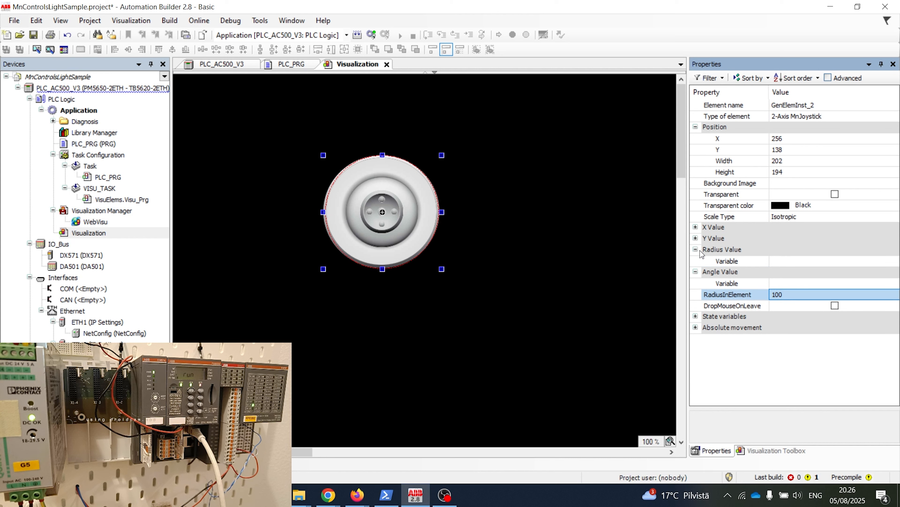
left_click(696, 238)
left_click(695, 227)
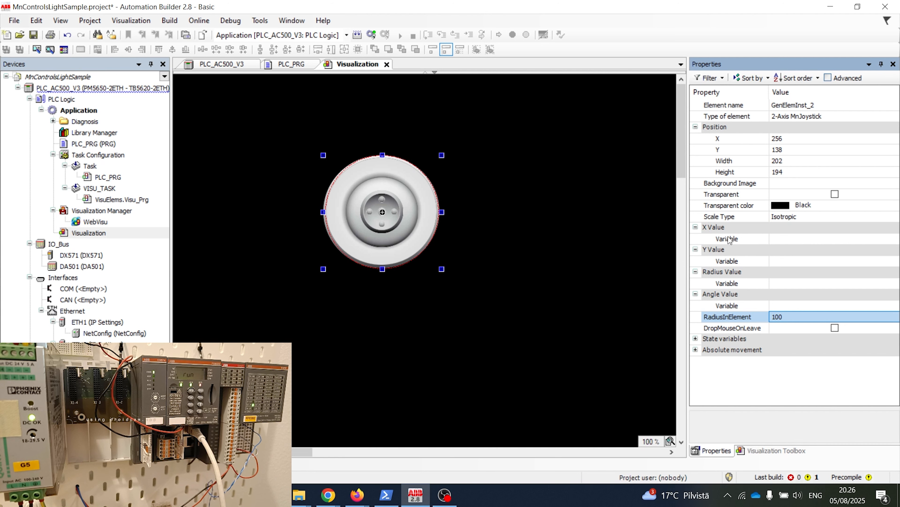
Declare the INT variables x and y in the VAR section of PLC_PRG
double_click(94, 144)
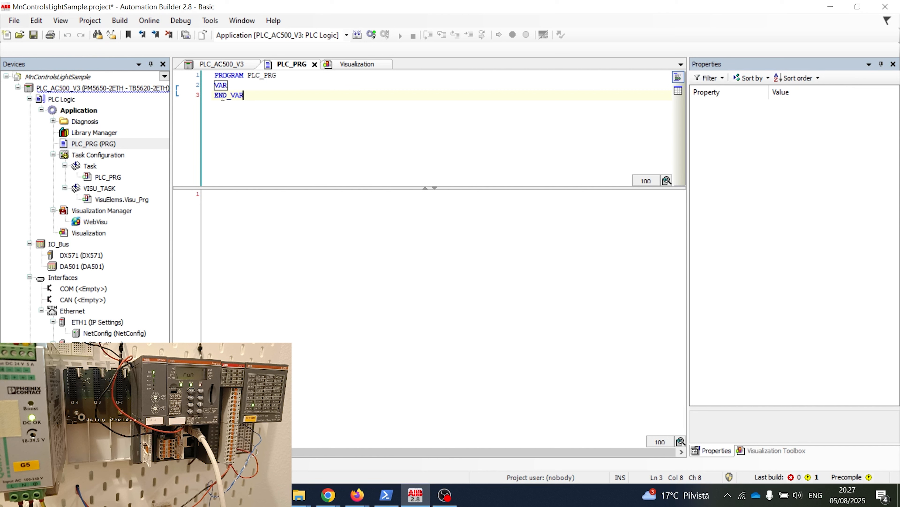
key("Up")
key("Return")
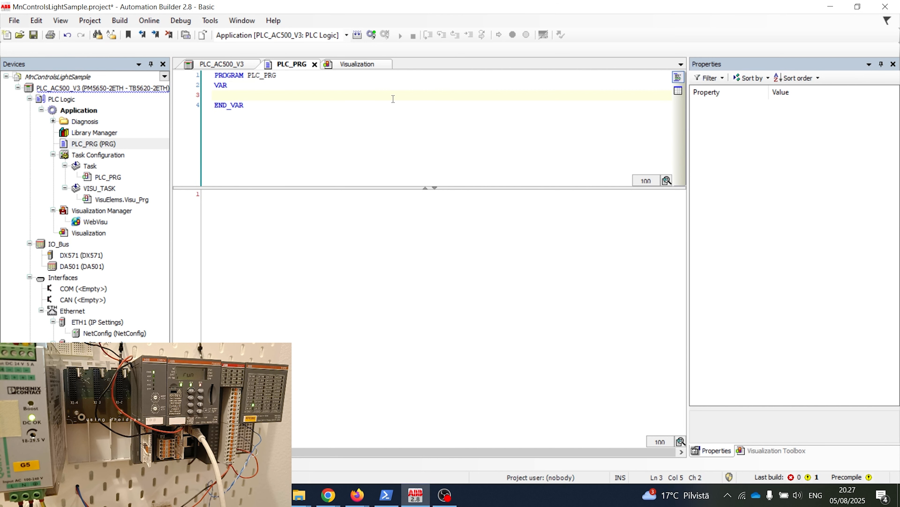
type("x : INT;")
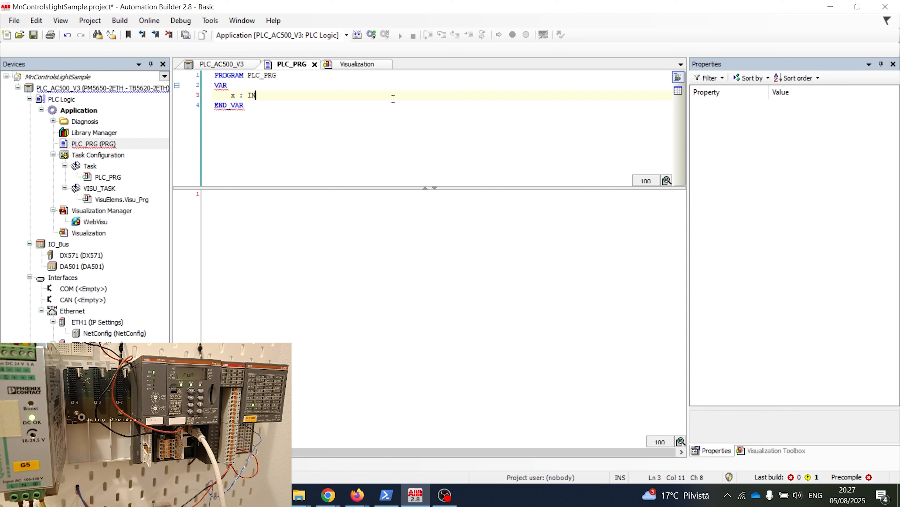
key("Return")
type("y")
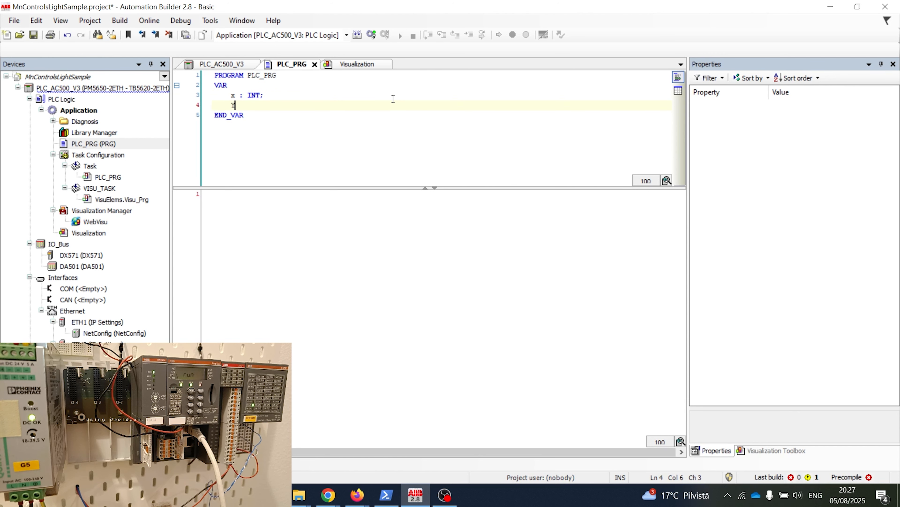
type(" :")
key("BackSpace")
type("YINT")
key("BackSpace")
key("BackSpace")
key("BackSpace")
key("BackSpace")
type("y : INT")
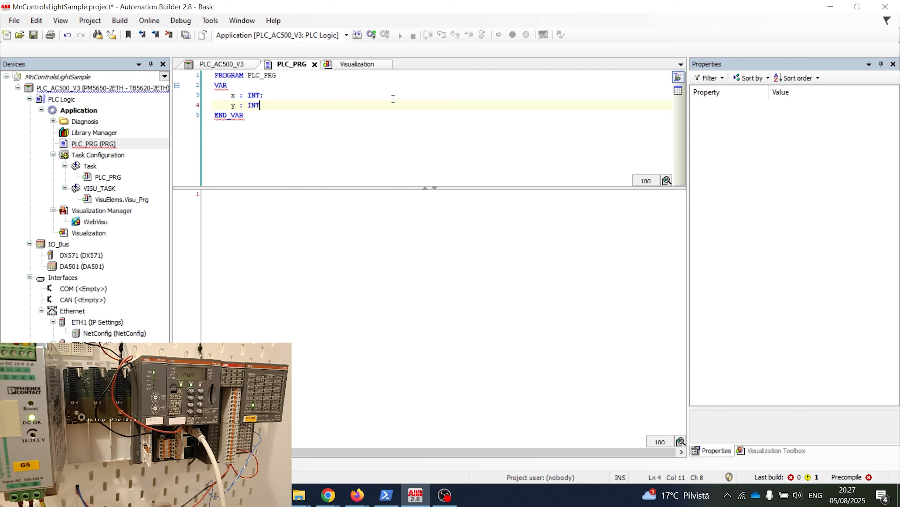
type(";")
key("Return")
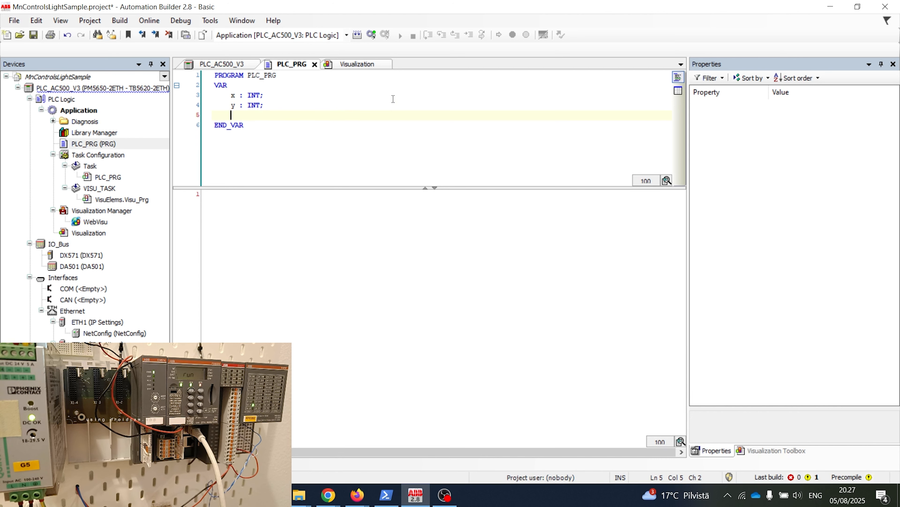
Declare two more INT variables, radius and angle, below y in PLC_PRG
type("radiuu")
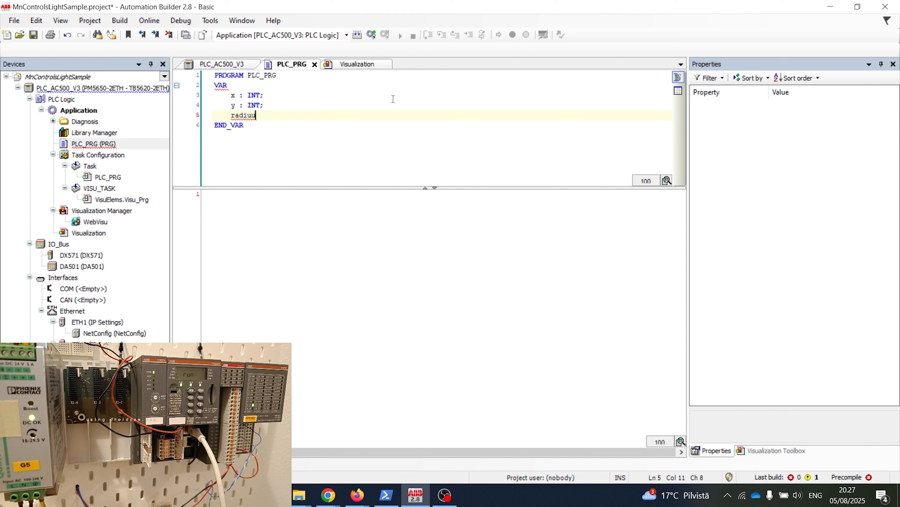
type(" : int;")
key("Return")
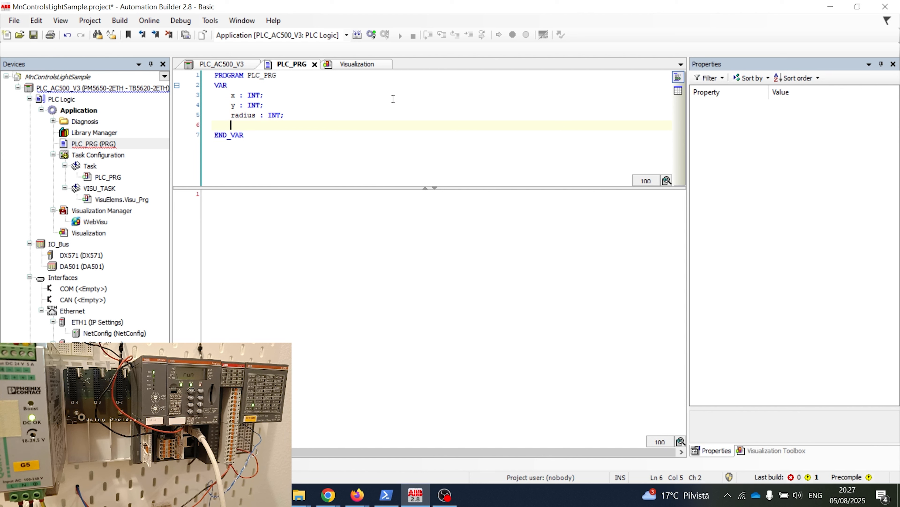
type("angle")
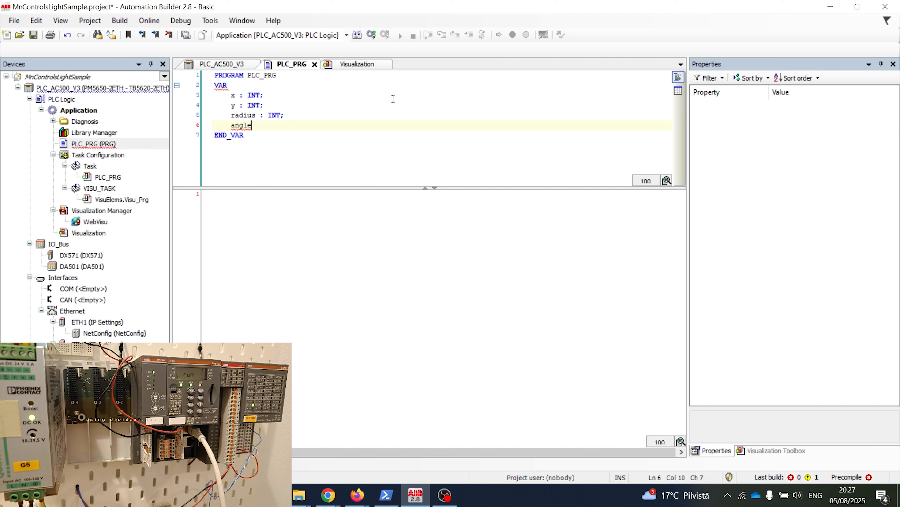
type(" : int;")
key("Return")
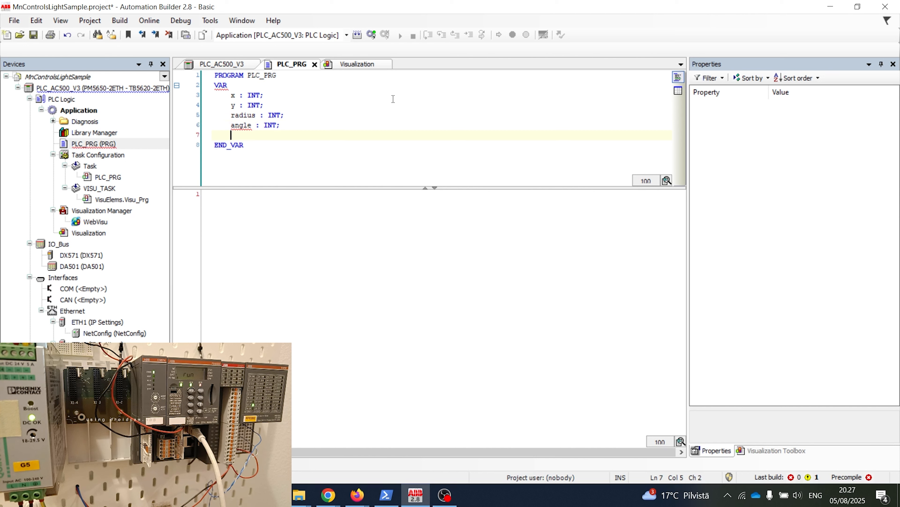
left_click(237, 126)
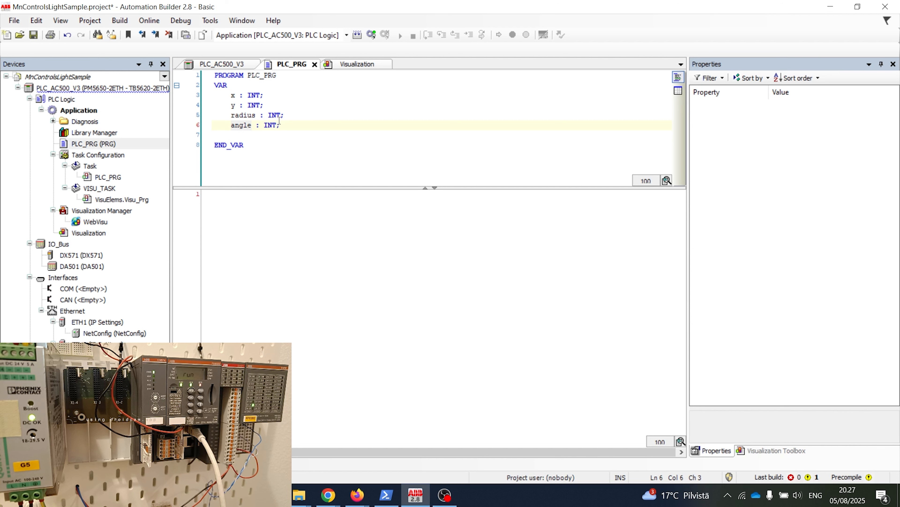
Assign PLC_PRG.x as the X Value variable of the 2-Axis MnJoystick on the Visualization screen
double_click(89, 233)
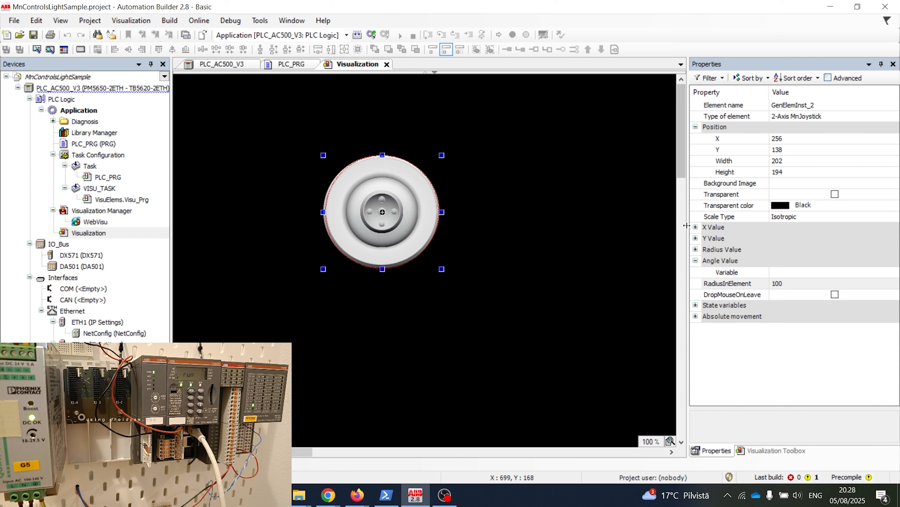
left_click(695, 227)
left_click(696, 249)
left_click(696, 272)
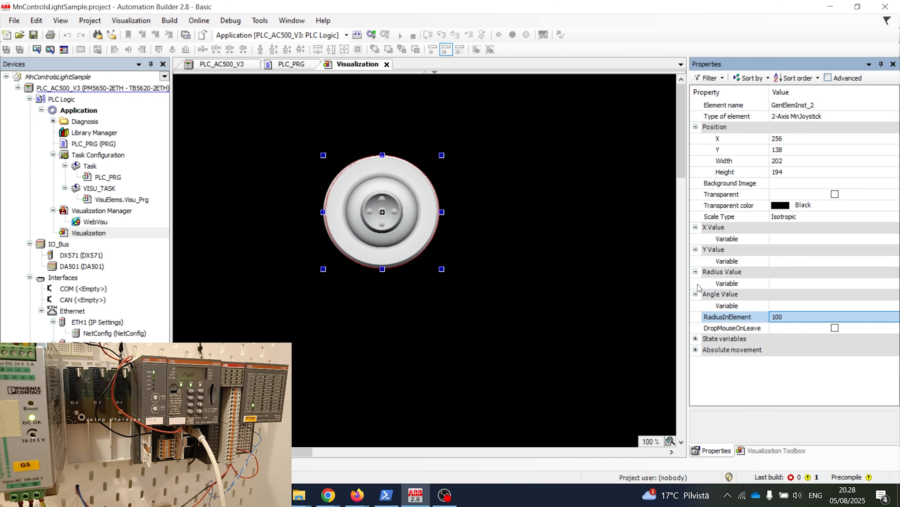
left_click(696, 293)
left_click(769, 238)
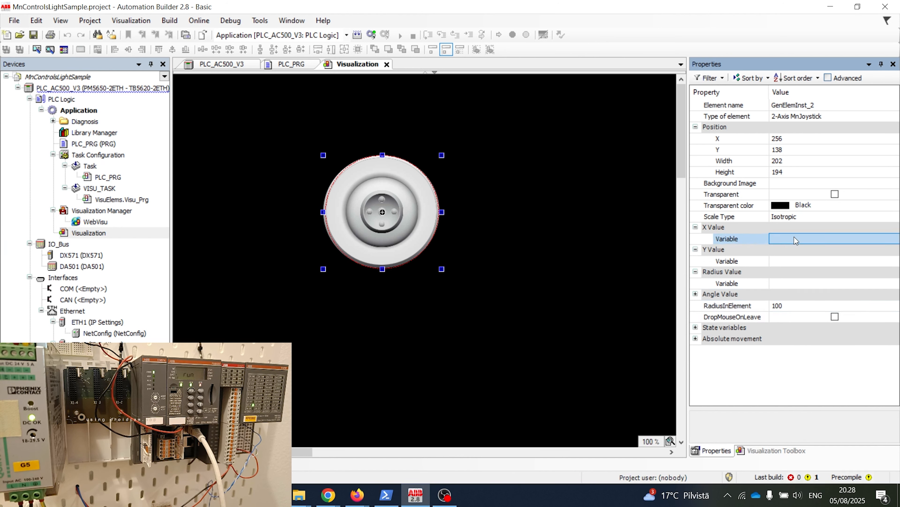
left_click(893, 238)
left_click(361, 155)
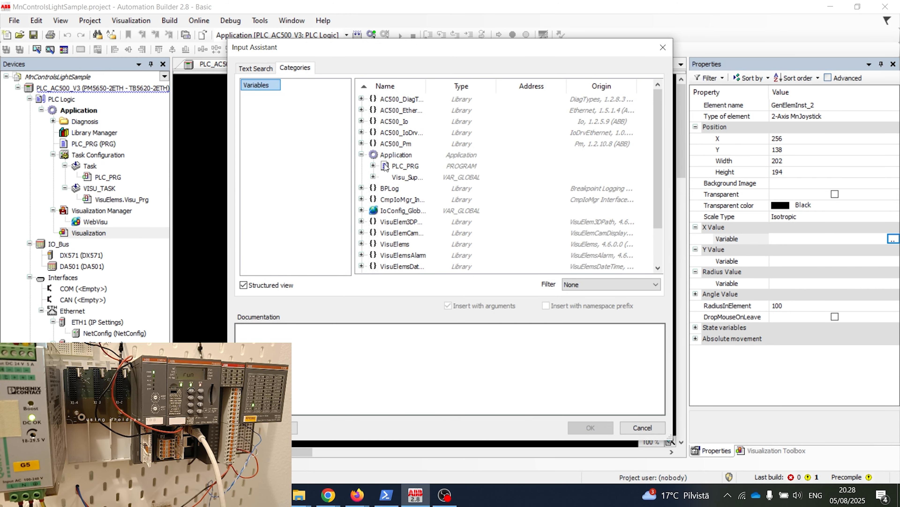
left_click(373, 166)
left_click(406, 200)
double_click(407, 200)
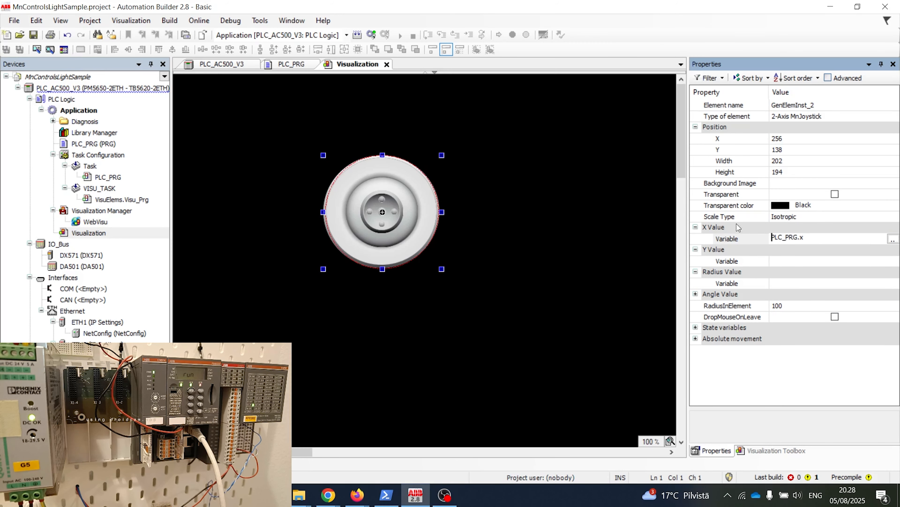
Assign PLC_PRG.y to the joystick's Y Value variable and PLC_PRG.radius to its Radius Value variable
left_click(805, 260)
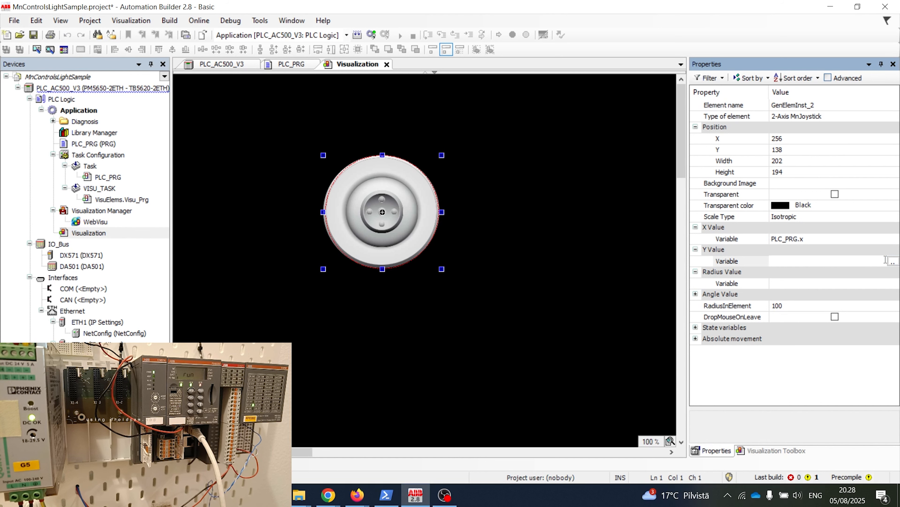
left_click(893, 261)
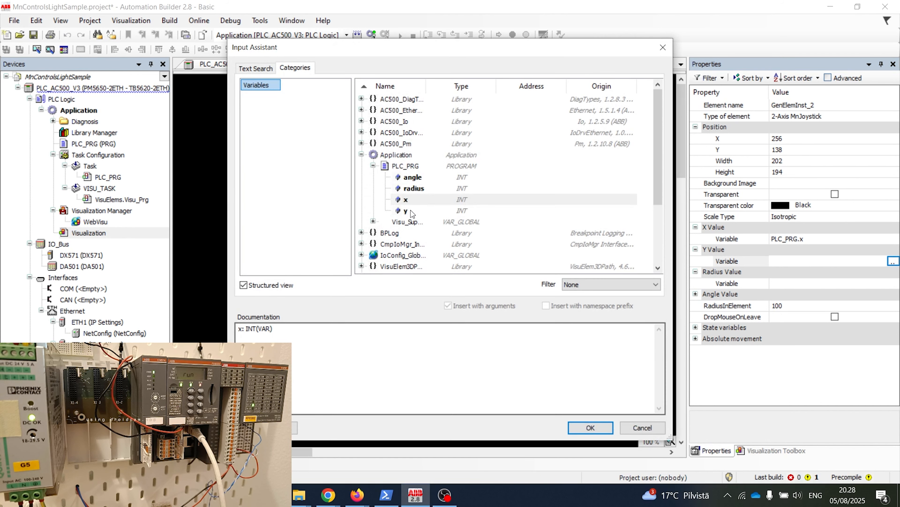
double_click(411, 210)
left_click(798, 283)
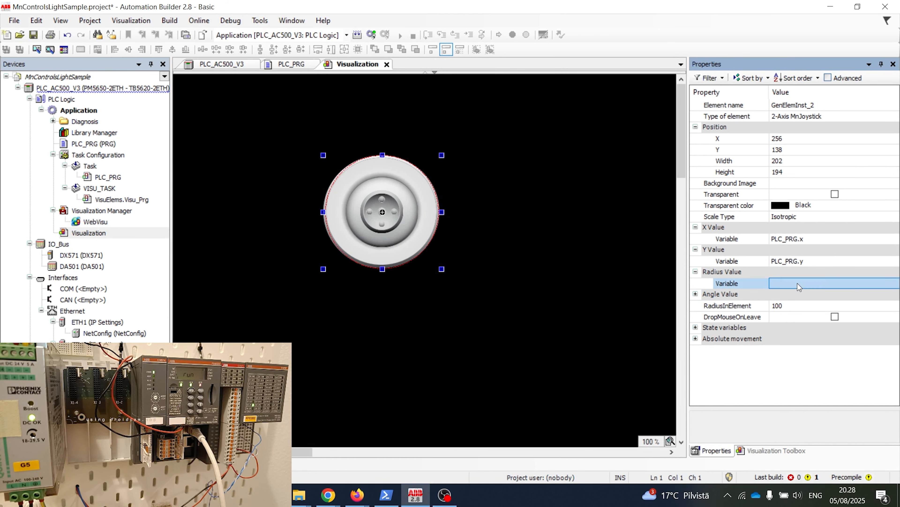
left_click(892, 284)
left_click(414, 189)
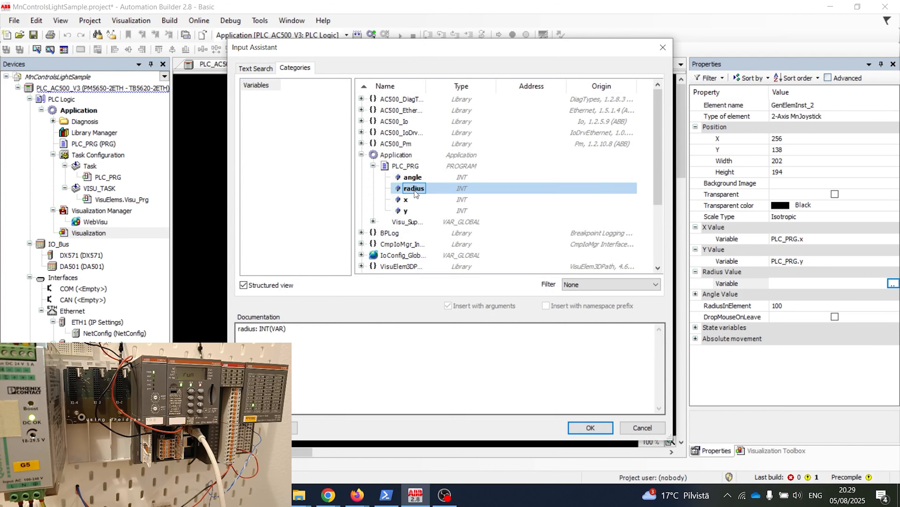
double_click(415, 188)
Assign PLC_PRG.angle to the joystick's Angle Value variable
left_click(696, 293)
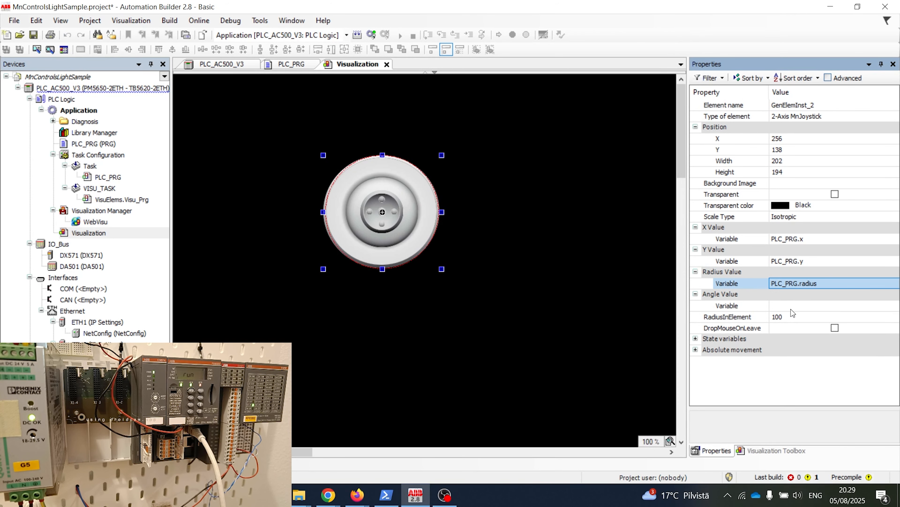
left_click(791, 306)
left_click(893, 306)
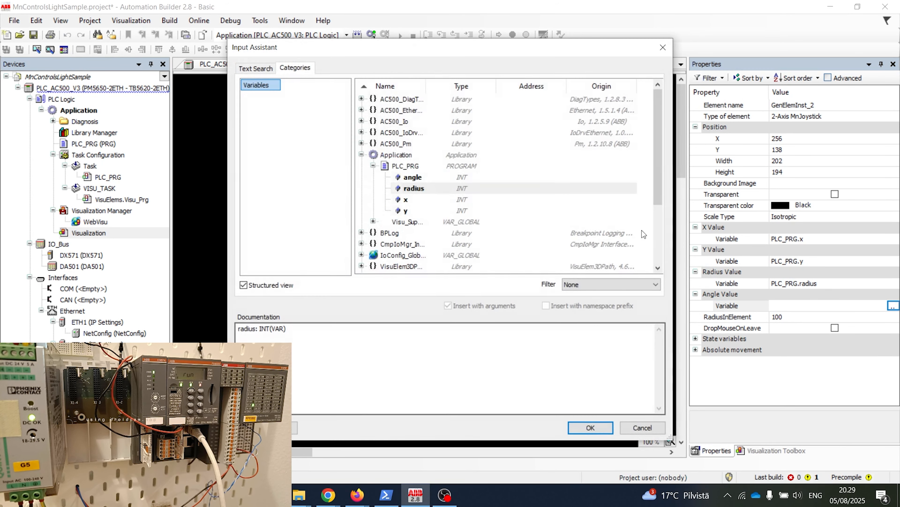
double_click(415, 178)
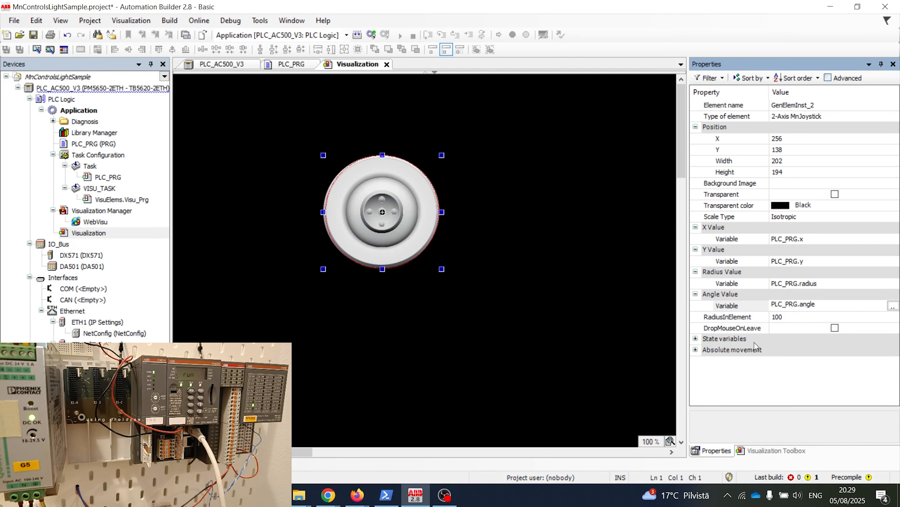
Add a basic Rectangle of 150 × 30 above and left of the joystick, at about X 59, Y 55
left_click(786, 447)
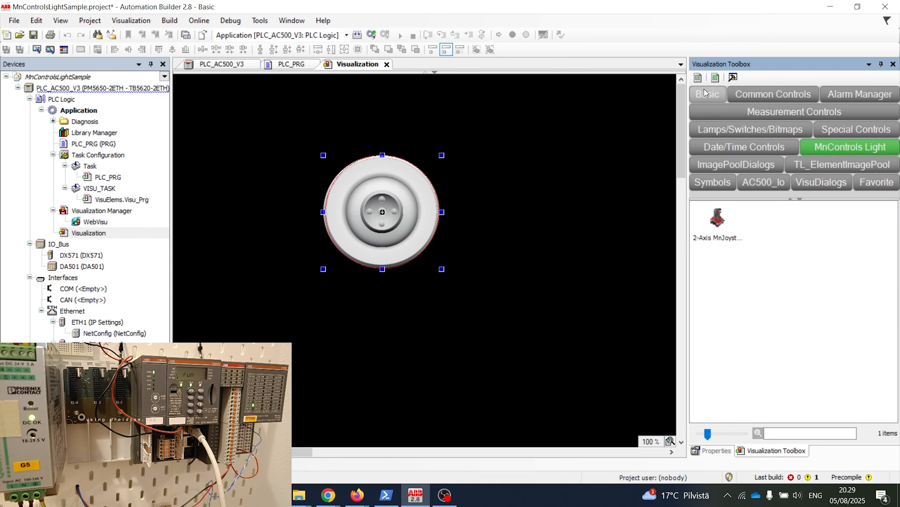
left_click(714, 217)
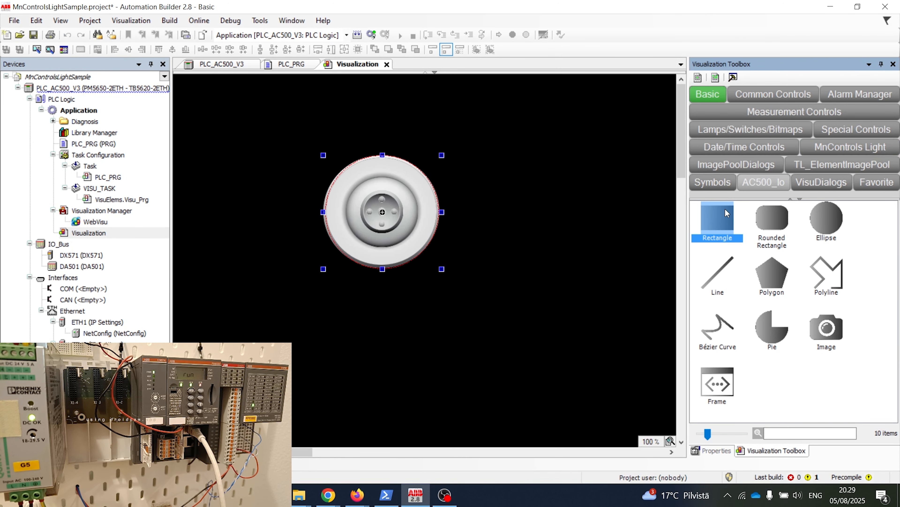
left_click(215, 112)
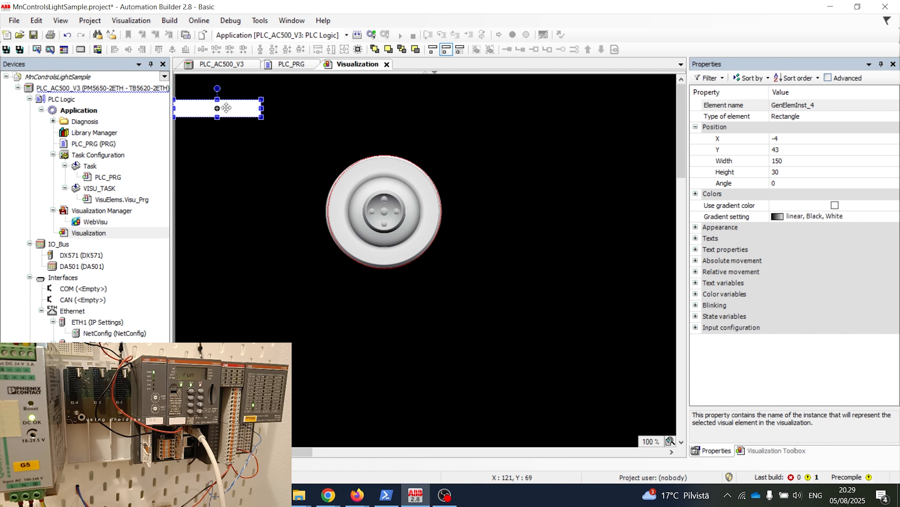
left_click_drag(229, 107, 263, 115)
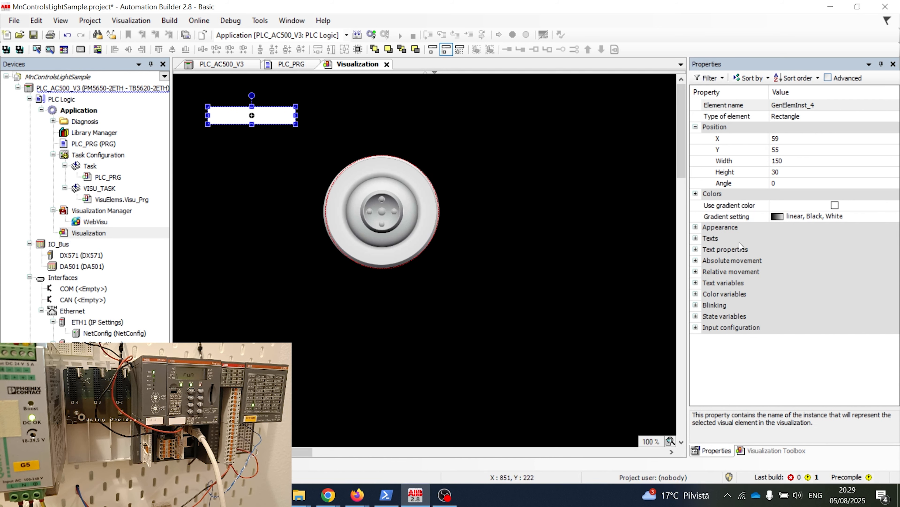
Set the rectangle's text to the placeholder %d
left_click(695, 238)
left_click(790, 249)
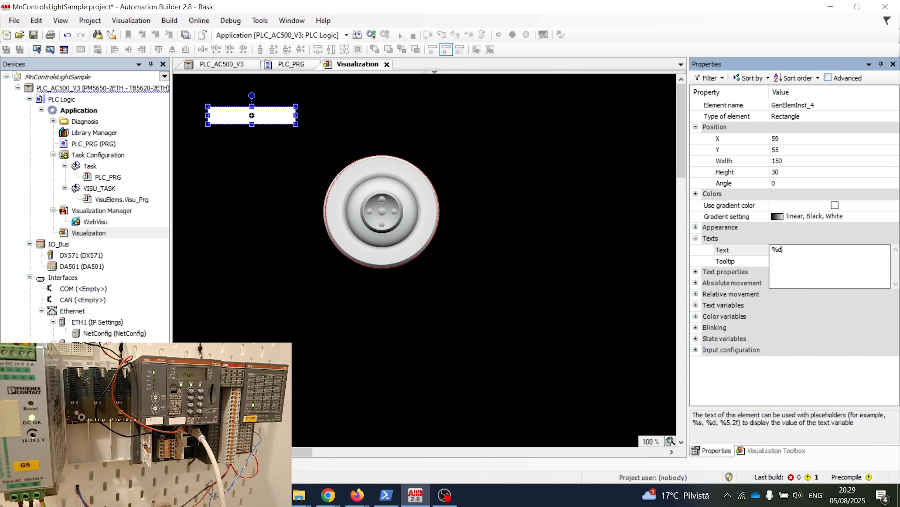
key("Return")
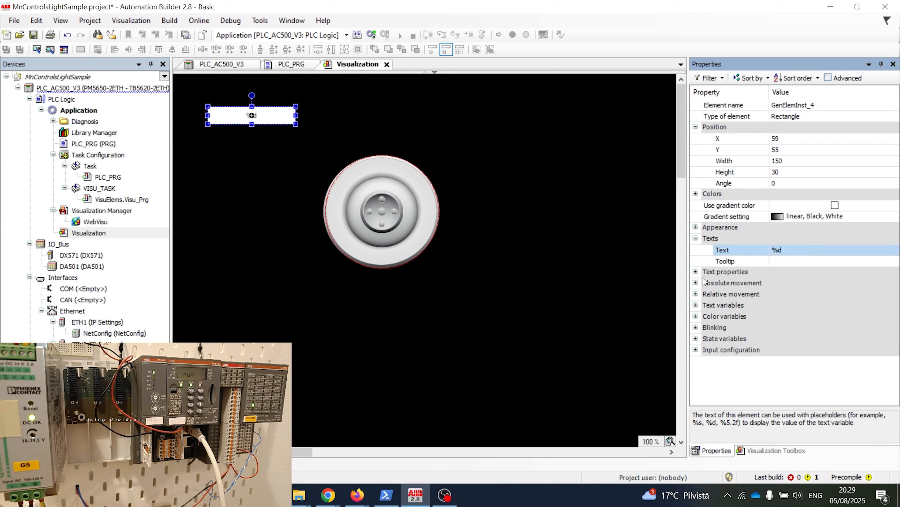
Set the rectangle's font color to black (0, 0, 0)
left_click(695, 271)
left_click(838, 328)
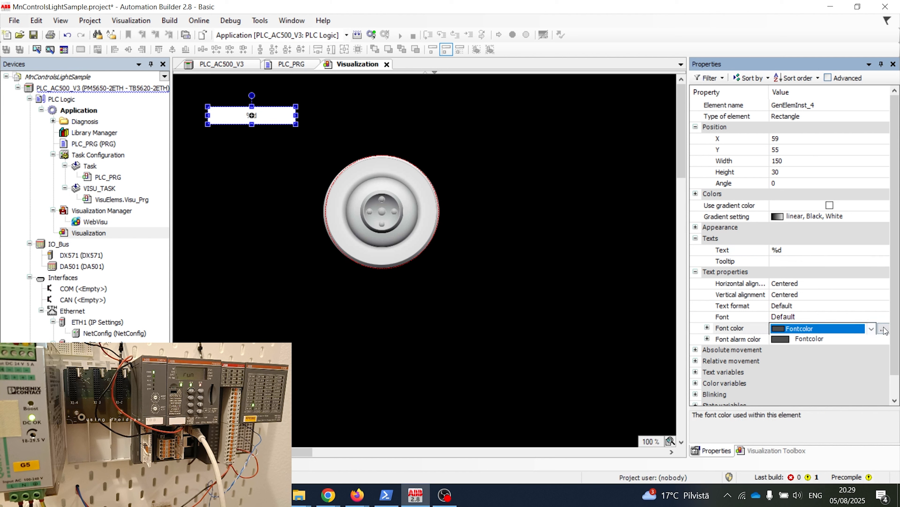
left_click(884, 327)
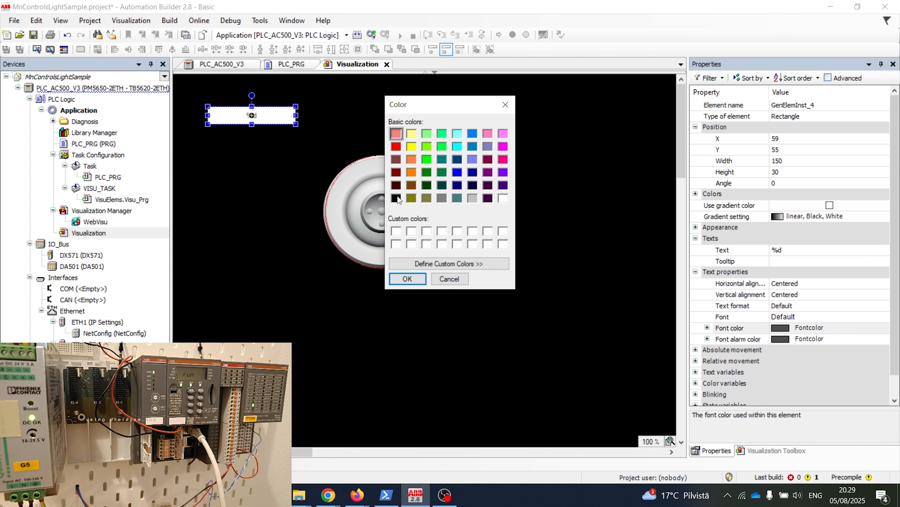
left_click(397, 197)
left_click(407, 279)
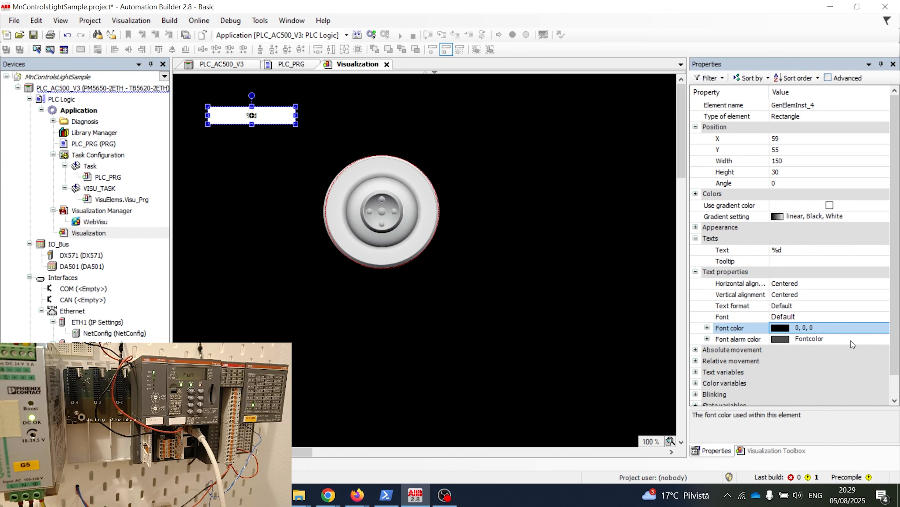
left_click(707, 327)
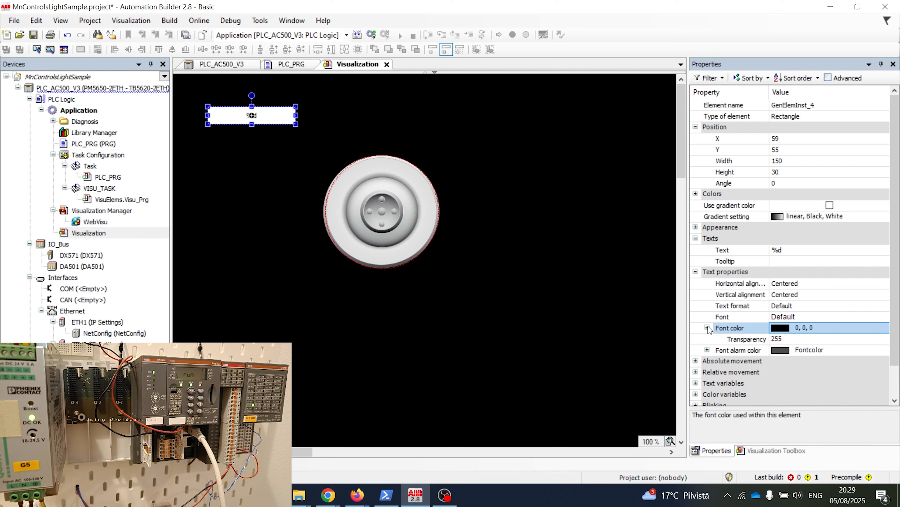
Set the rectangle's font to Trebuchet MS, Bold, size 14
left_click(818, 317)
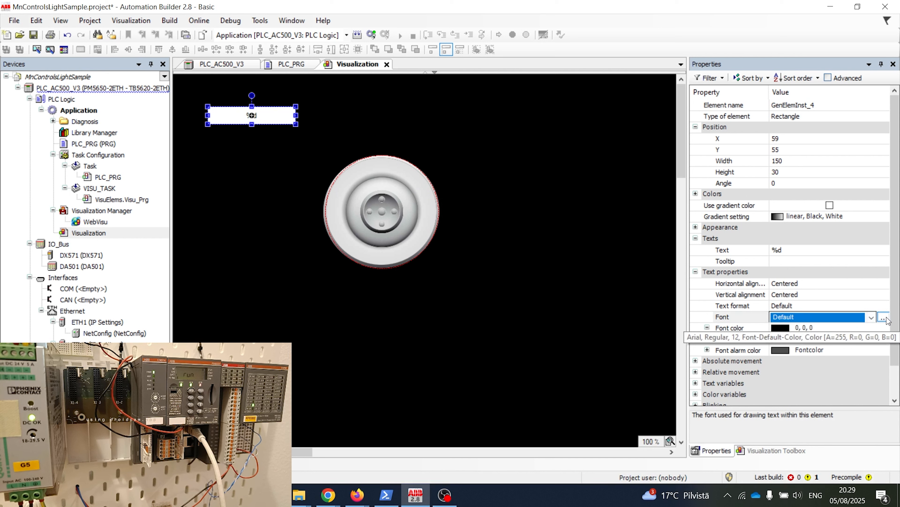
left_click(872, 317)
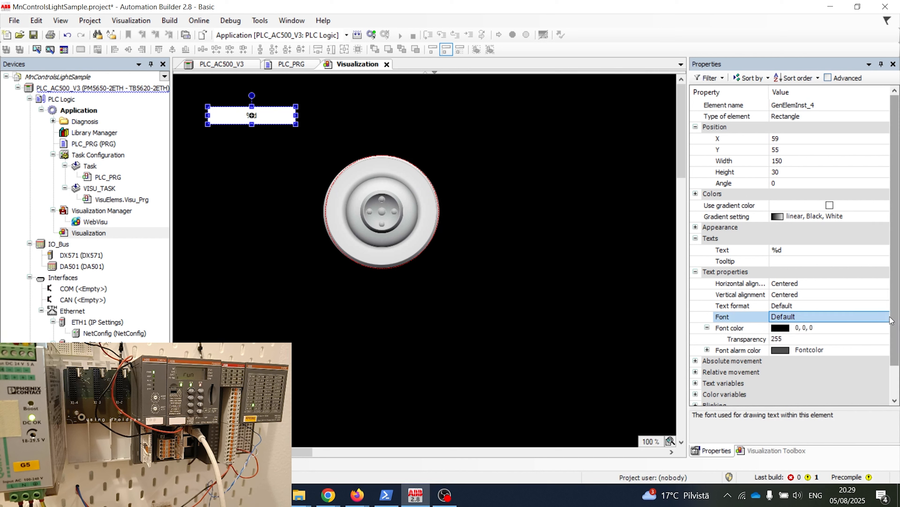
left_click(885, 317)
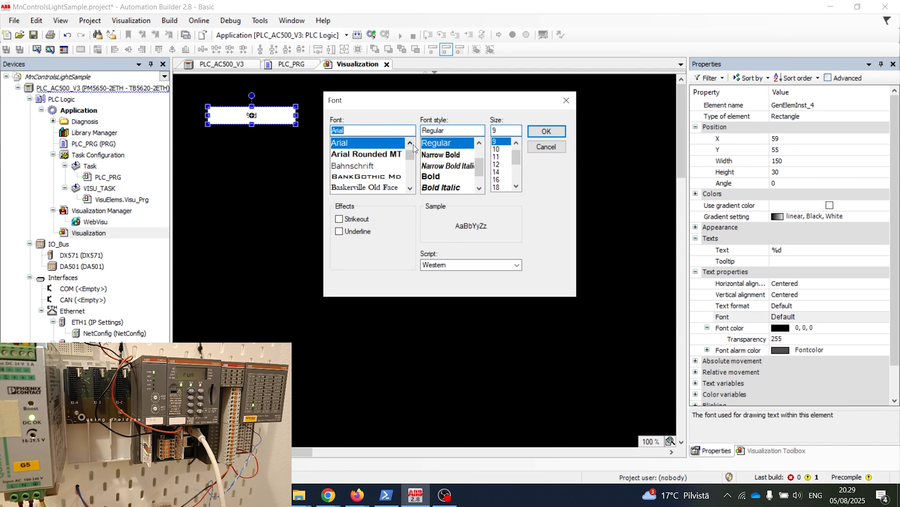
type("tre")
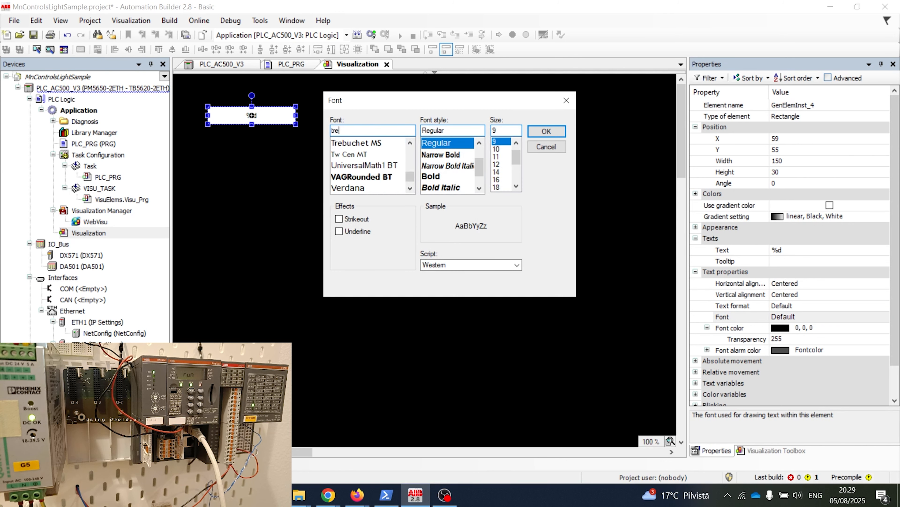
left_click(344, 143)
left_click(437, 166)
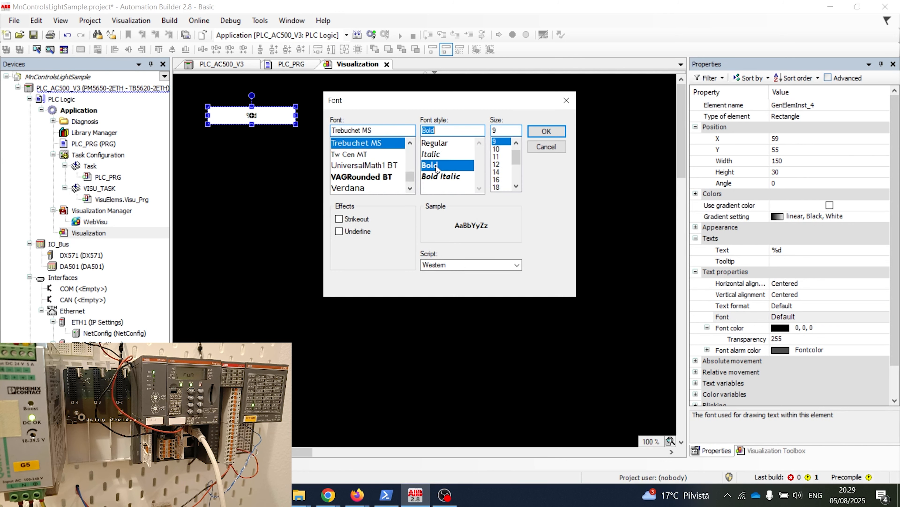
left_click(498, 173)
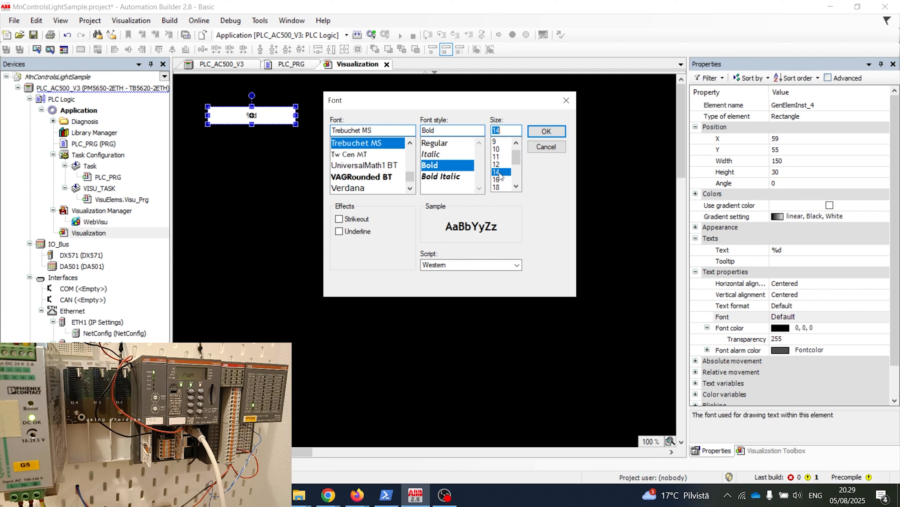
left_click(547, 131)
Duplicate the %d rectangle and place the copy above and right of the joystick, level with the original
left_click(374, 155)
left_click(273, 116)
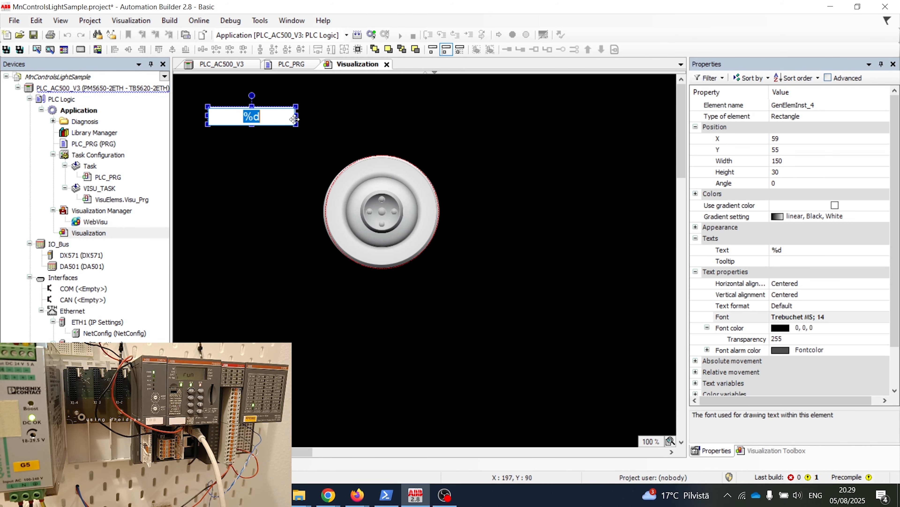
left_click(297, 128)
left_click(276, 125)
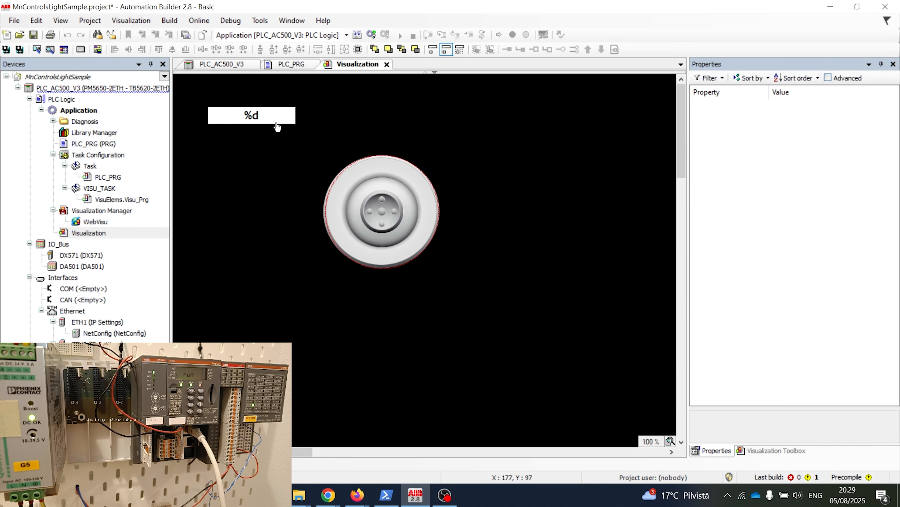
left_click(276, 124)
key("ctrl+v")
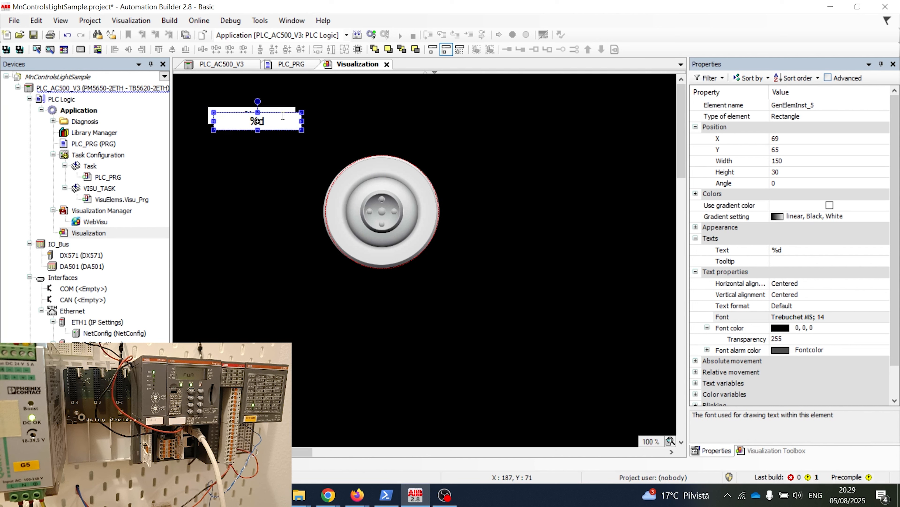
left_click_drag(287, 117, 564, 111)
Paste two more copies of the %d rectangle and align them below the upper pair, at the joystick's lower left and lower right
key("ctrl+v")
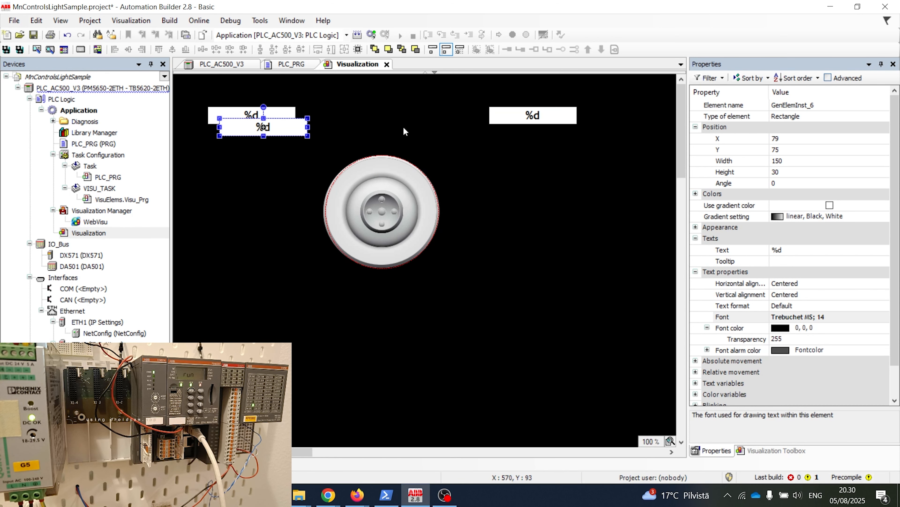
left_click_drag(285, 135, 273, 277)
key("ctrl+v")
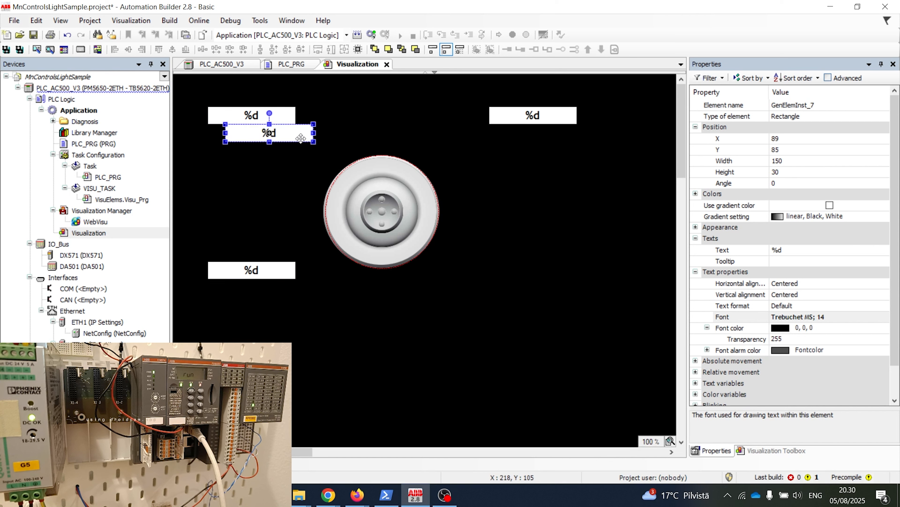
left_click_drag(300, 138, 562, 279)
Assign PLC_PRG.angle as the text variable of the upper-left rectangle
double_click(232, 112)
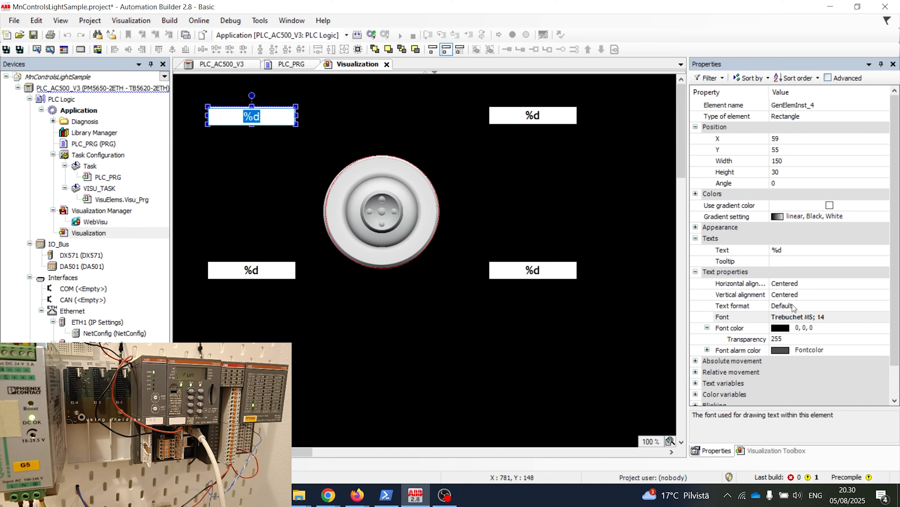
scroll(743, 293, "down", 1)
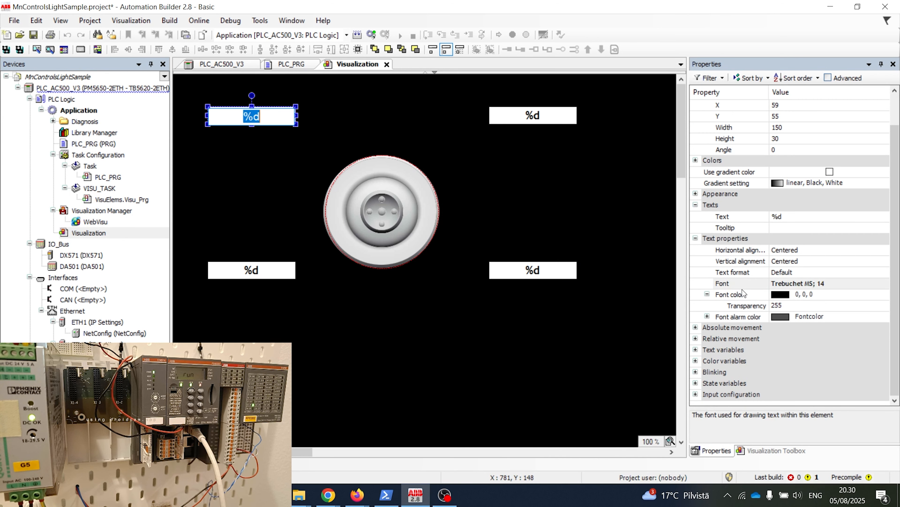
left_click(696, 349)
left_click(790, 362)
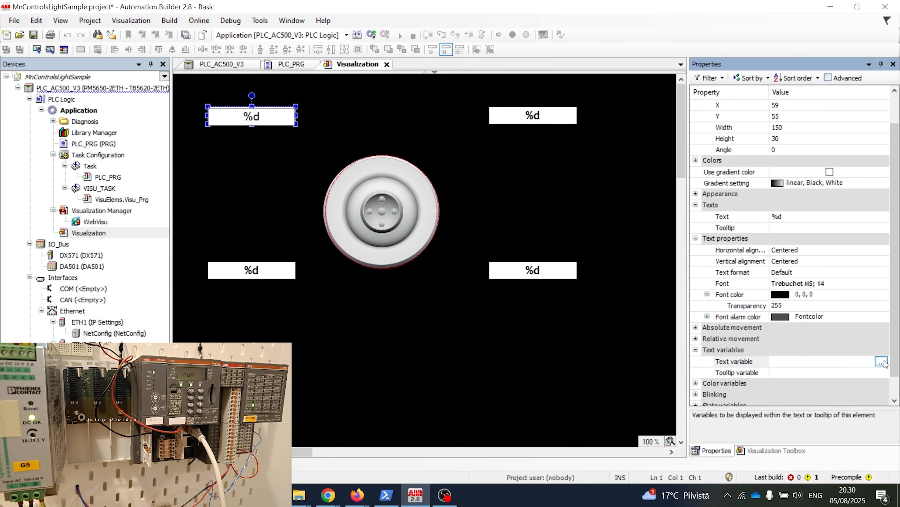
left_click(882, 360)
double_click(413, 177)
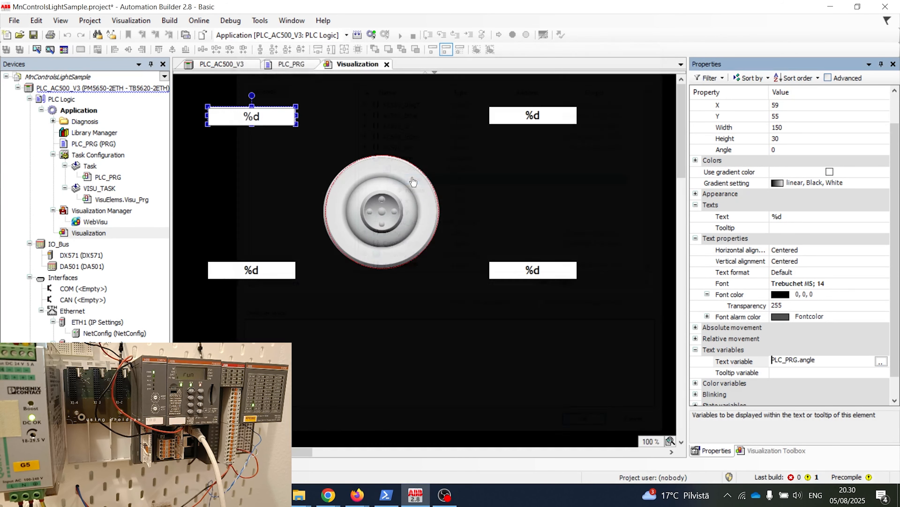
Assign PLC_PRG.radius as the text variable of the upper-right rectangle
left_click(567, 112)
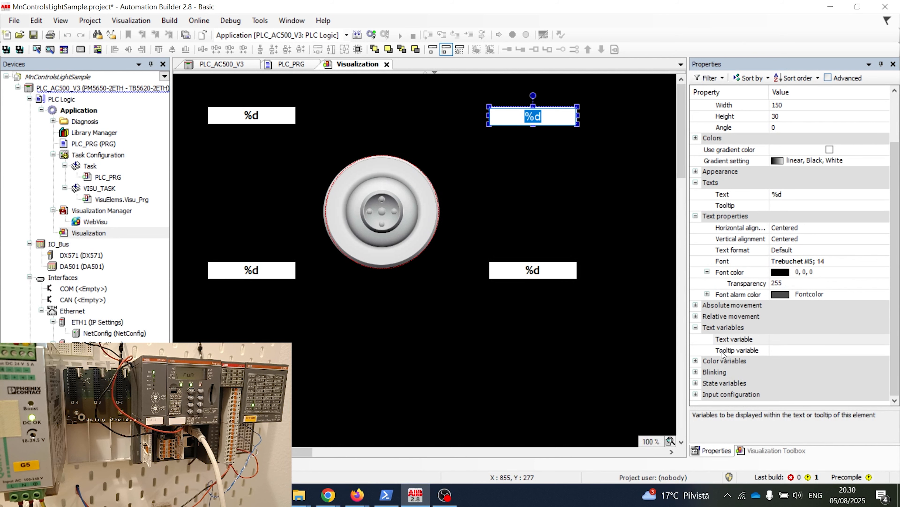
scroll(723, 346, "down", 1)
left_click(797, 341)
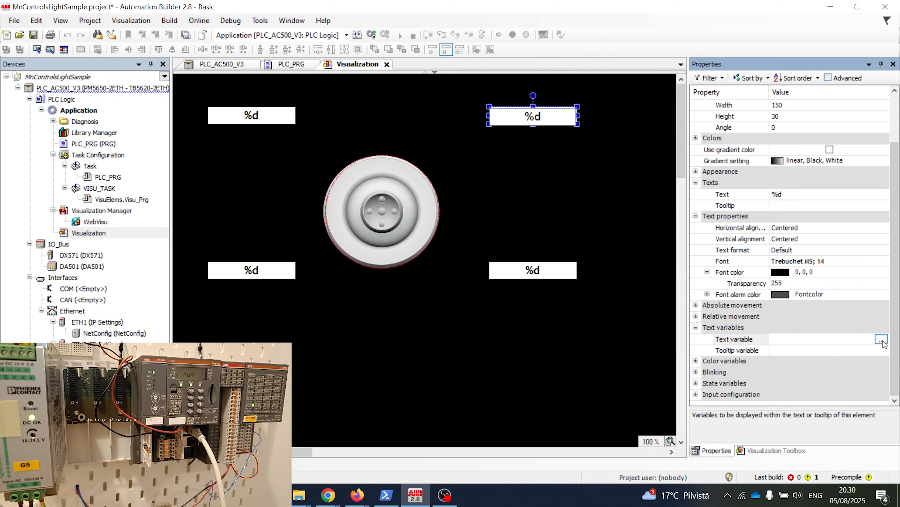
left_click(881, 339)
double_click(412, 188)
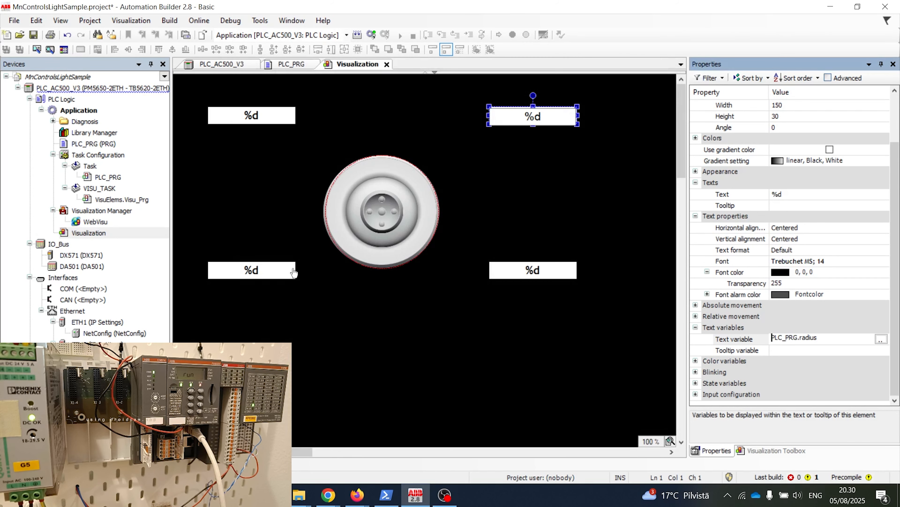
Assign PLC_PRG.x as the text variable of the lower-left rectangle
left_click(259, 273)
left_click(808, 340)
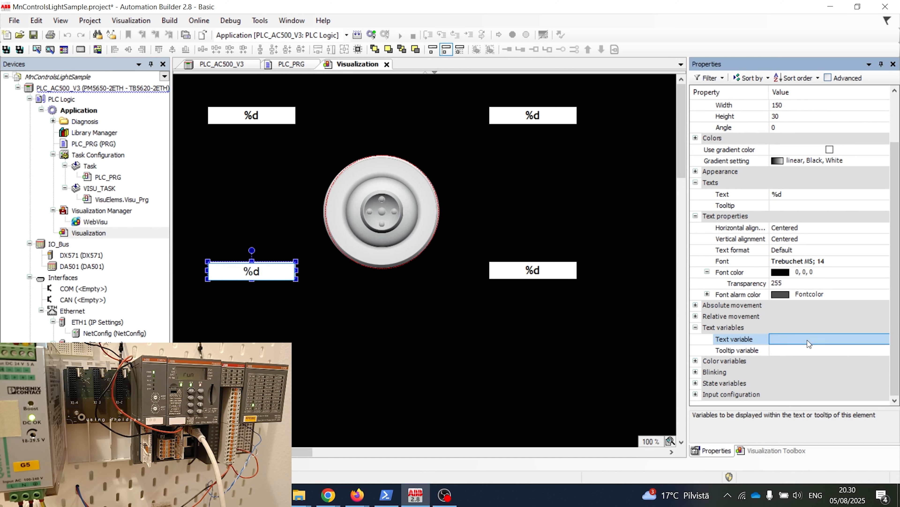
left_click(882, 339)
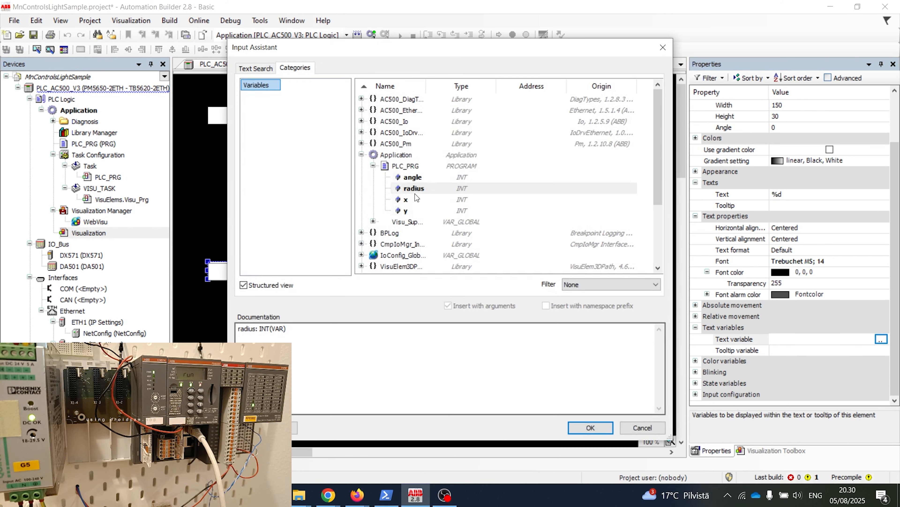
double_click(415, 197)
Assign PLC_PRG.y as the text variable of the lower-right rectangle and deselect it
left_click(548, 270)
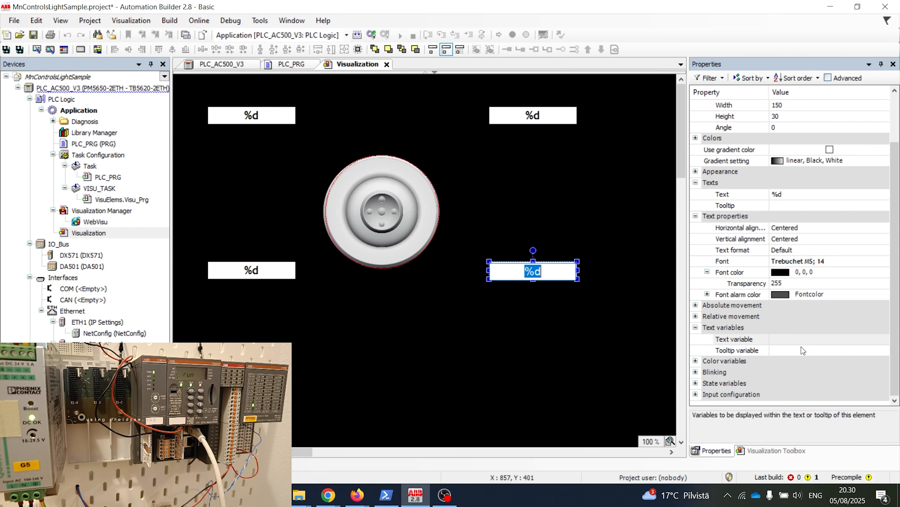
left_click(802, 340)
left_click(882, 339)
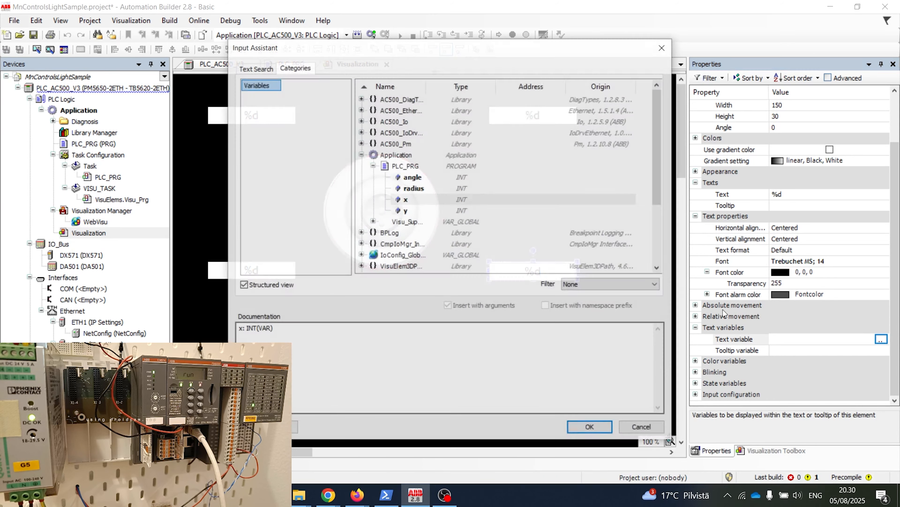
double_click(405, 211)
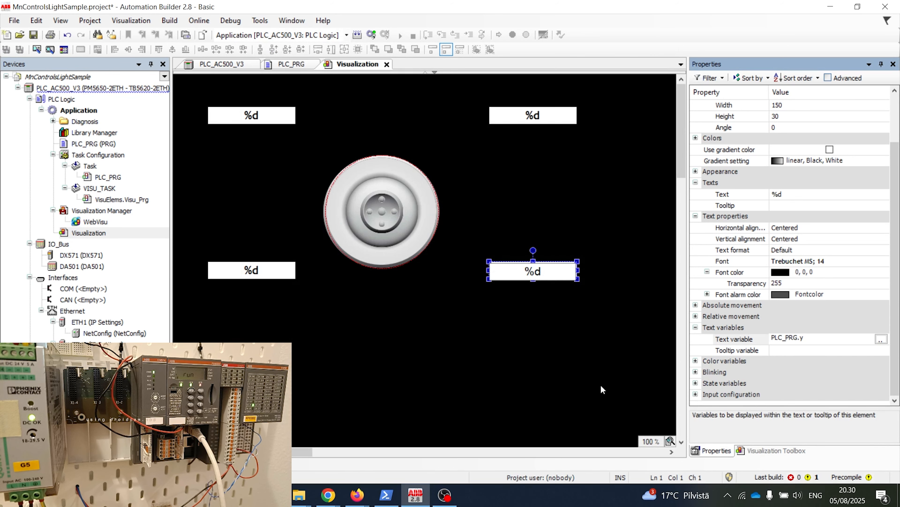
left_click(553, 369)
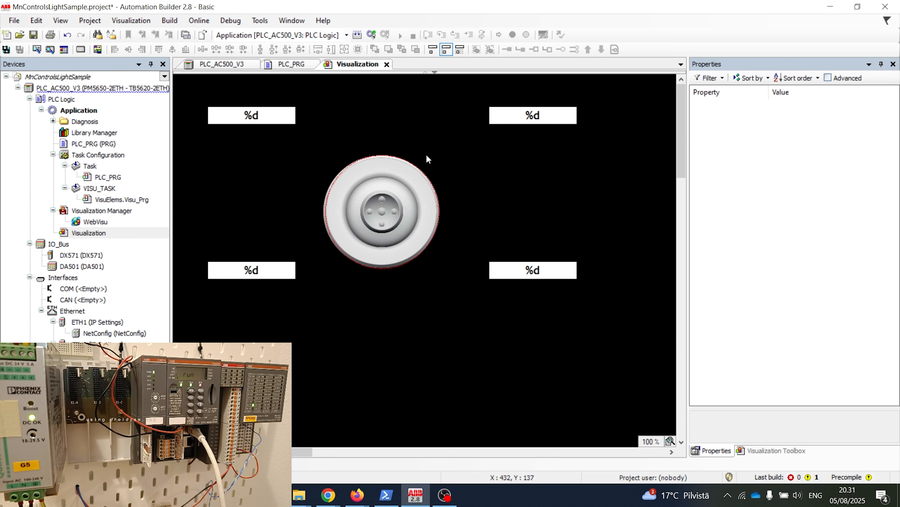
Open the Visualization Manager and review its general, dialog, hotkey, visualization, user management and advanced settings
left_click_drag(688, 200, 781, 200)
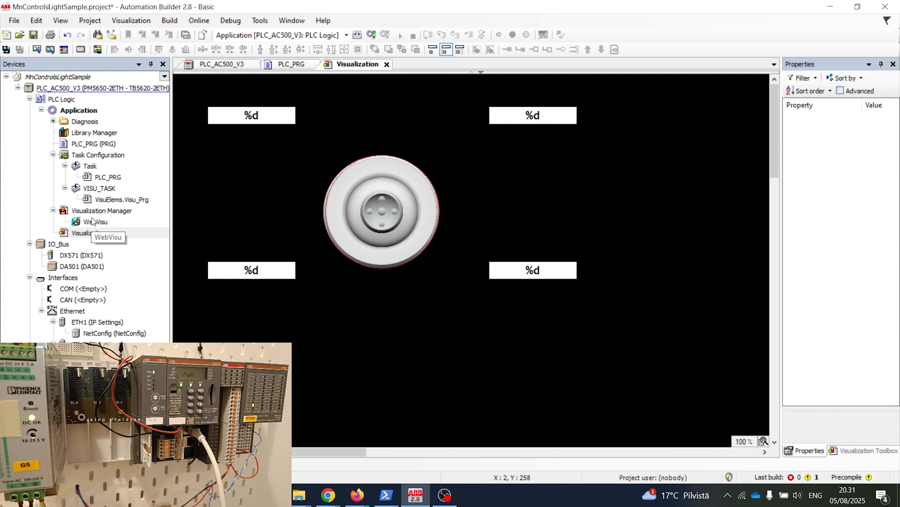
left_click(124, 212)
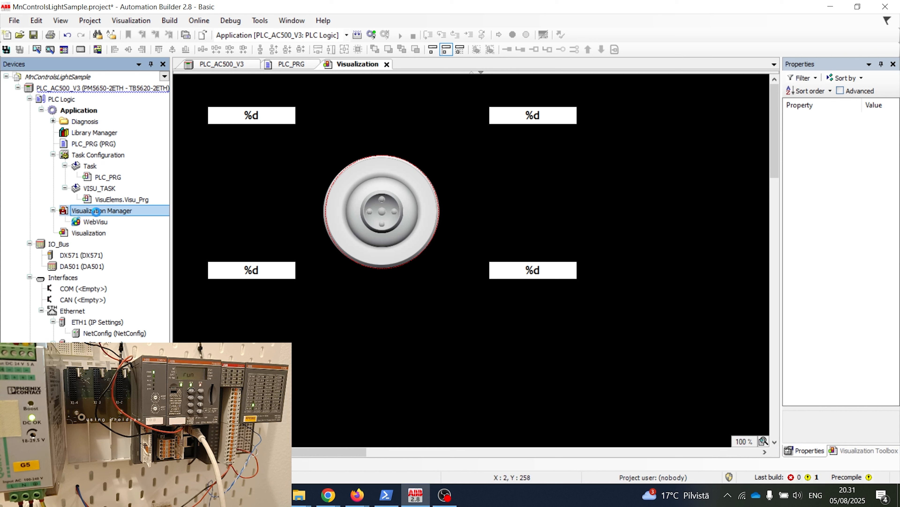
double_click(124, 213)
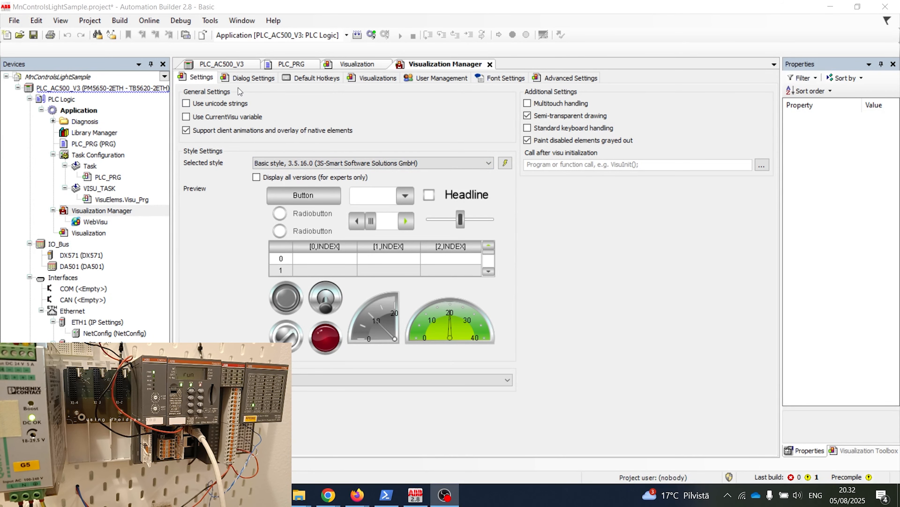
left_click(247, 77)
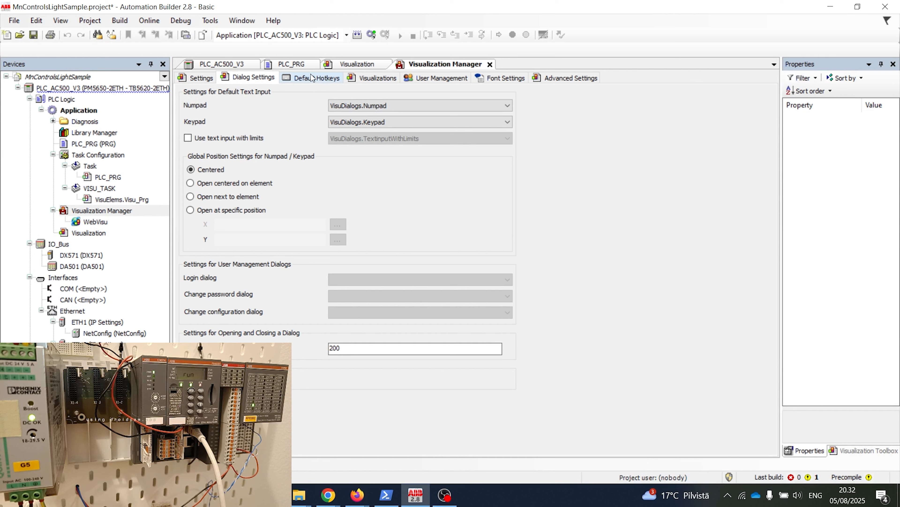
left_click(571, 78)
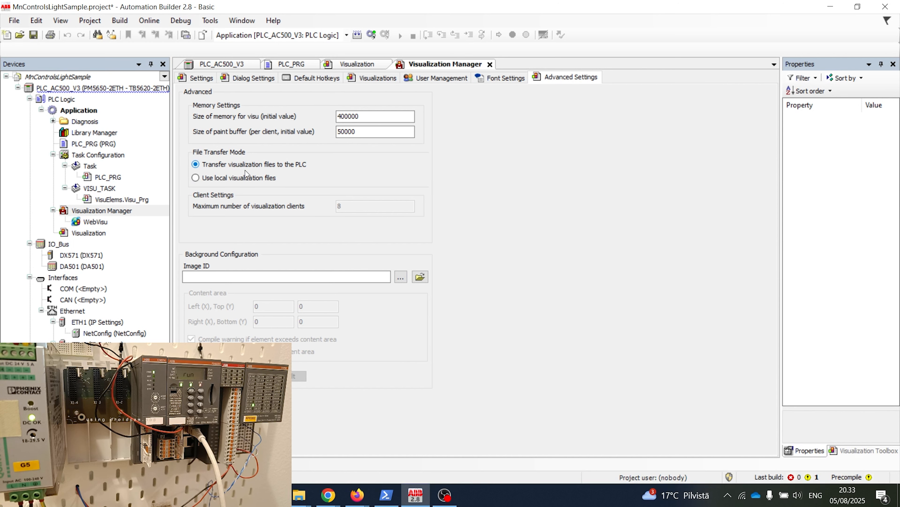
left_click(362, 80)
left_click(434, 78)
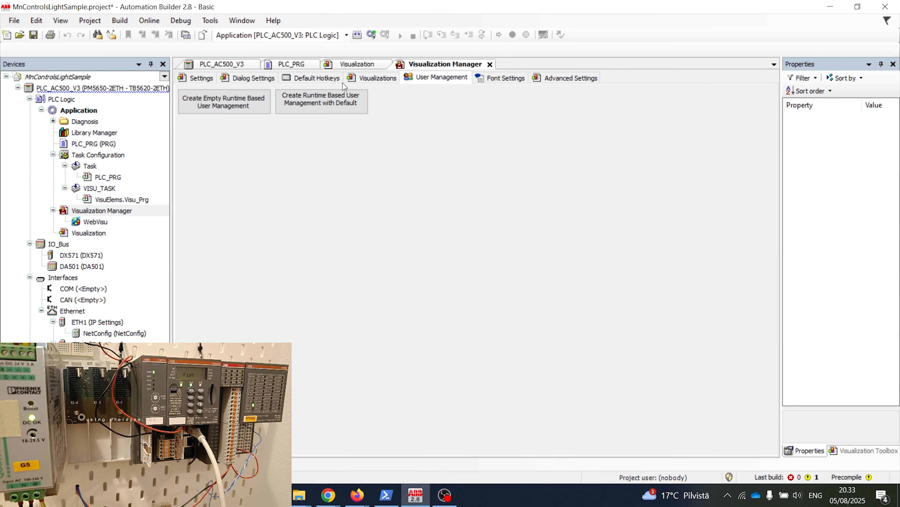
left_click(313, 78)
left_click(253, 78)
left_click(191, 80)
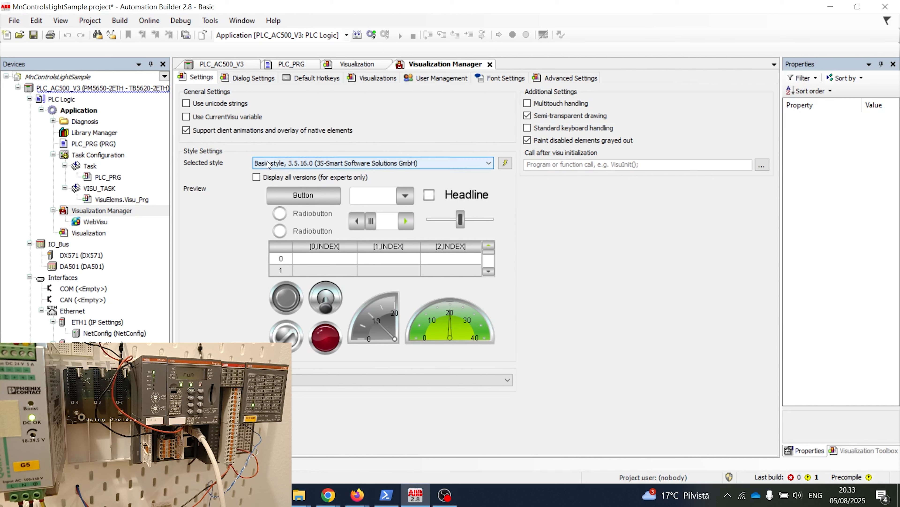
Look through the available visualization styles without changing the selection and open the WebVisu settings
left_click(489, 163)
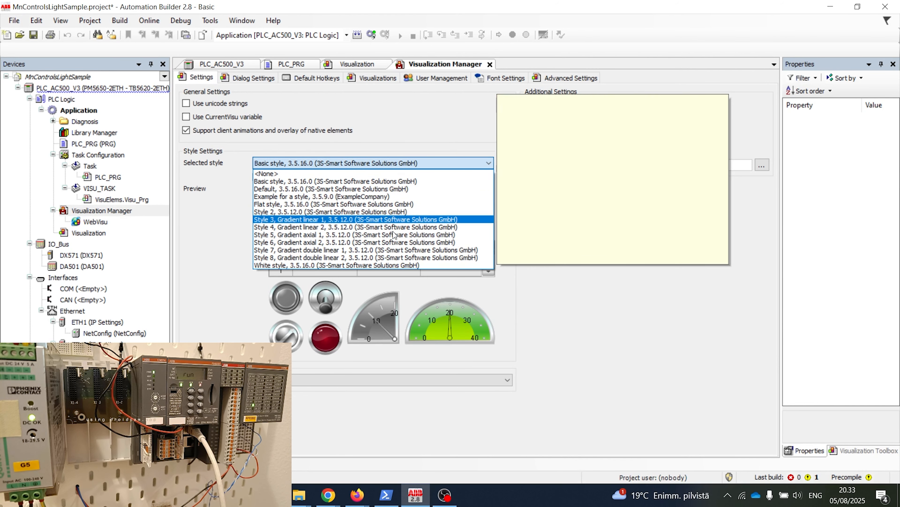
left_click(403, 118)
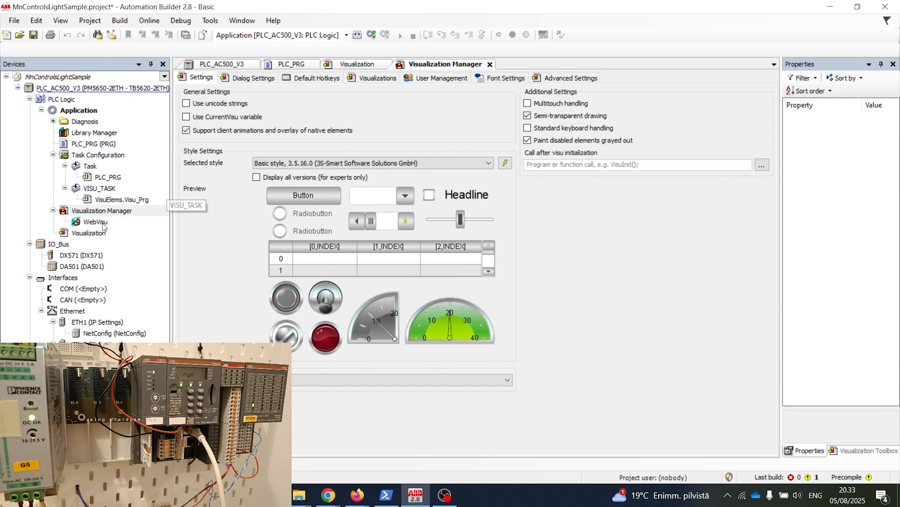
double_click(92, 224)
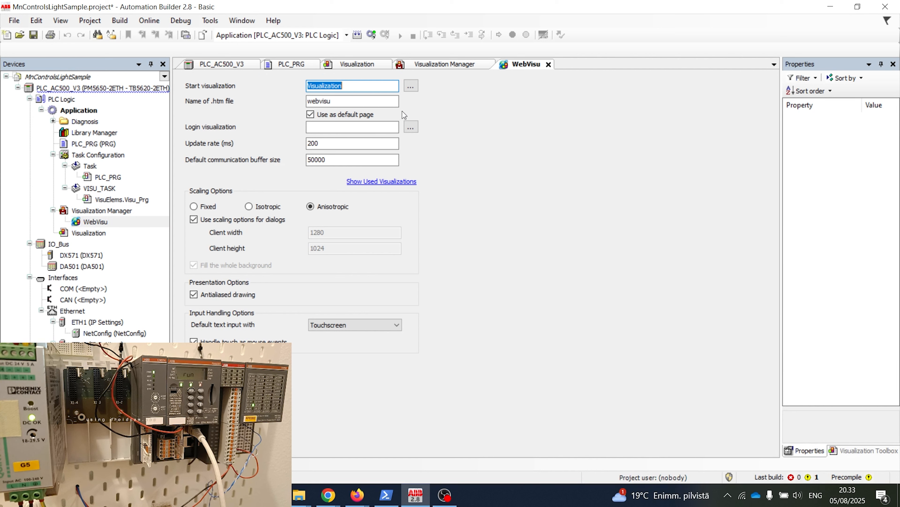
Examine the WebVisu start visualization, its selectable project visualizations, the .htm file name and the update rate
double_click(362, 102)
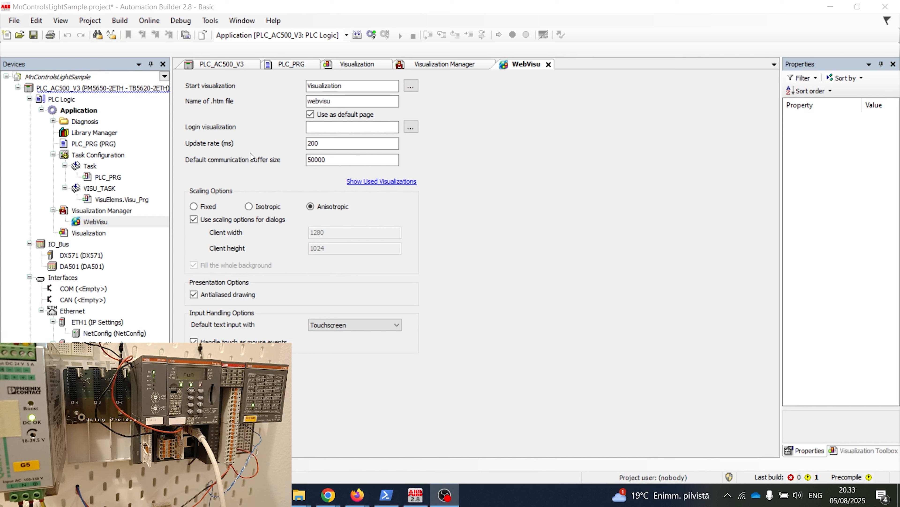
double_click(322, 91)
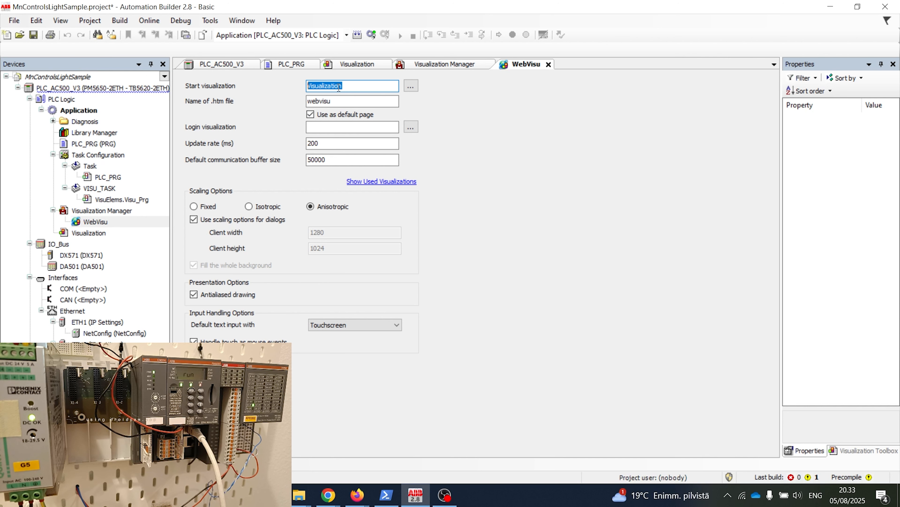
left_click(411, 86)
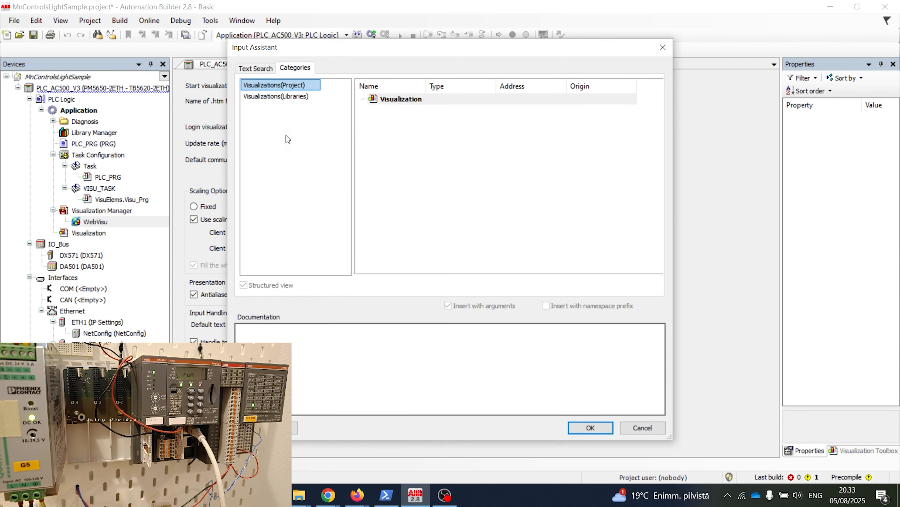
left_click(664, 48)
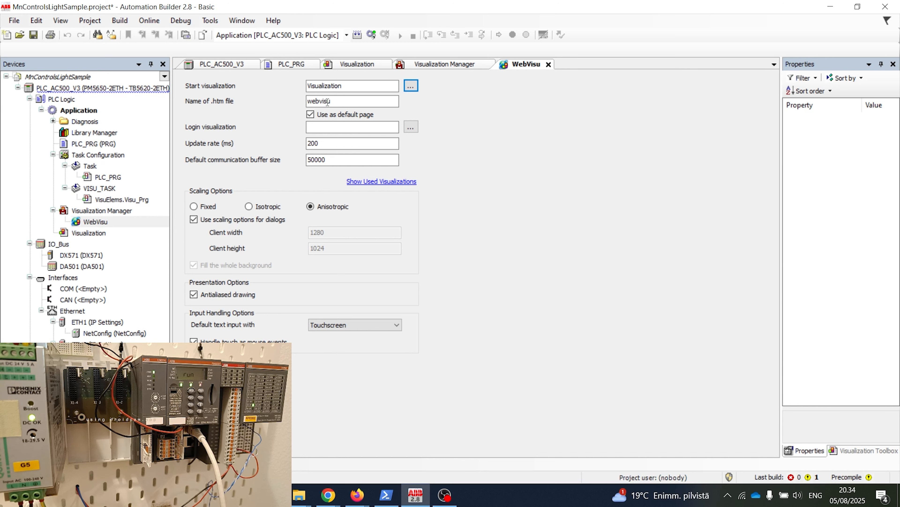
key("Tab")
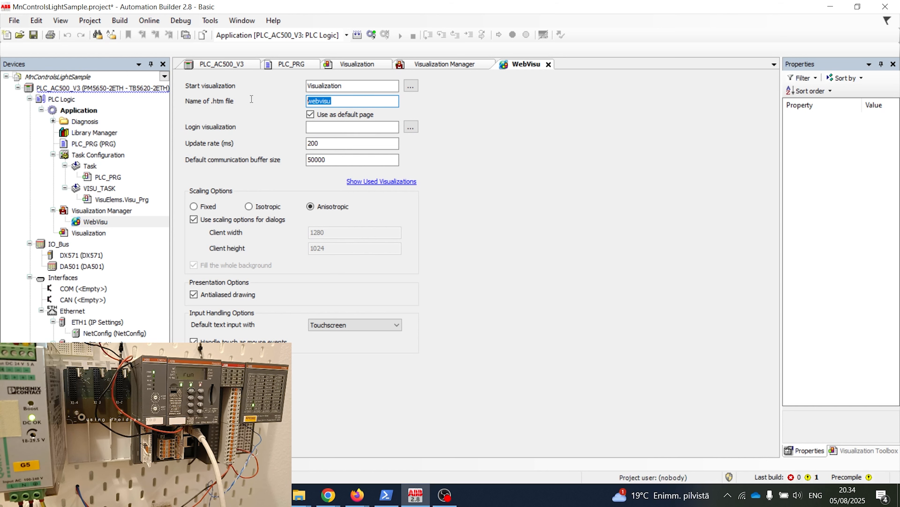
left_click(376, 145)
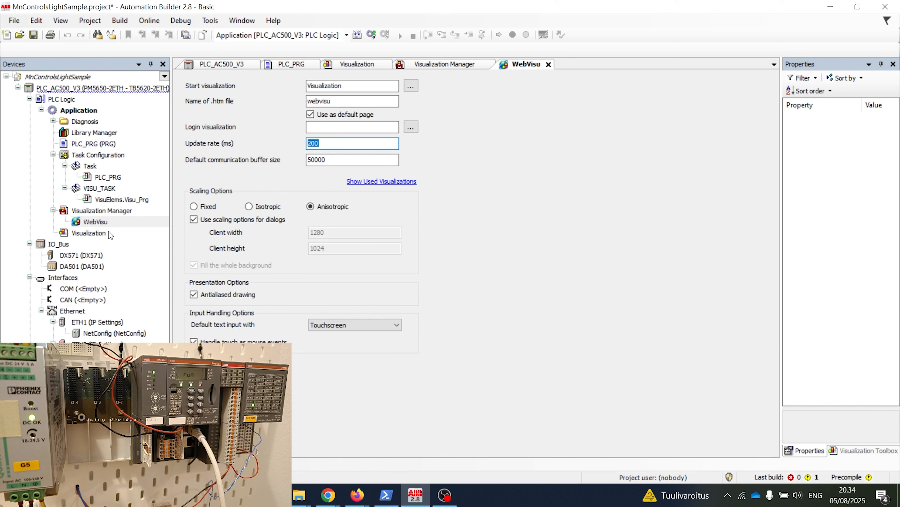
Check the visualization size settings in the properties of the Visualization object and close them
right_click(94, 237)
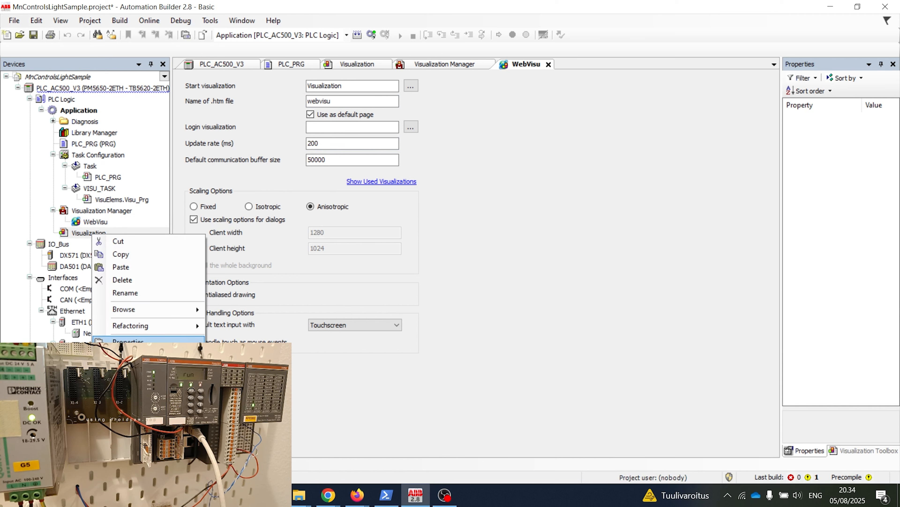
left_click(127, 340)
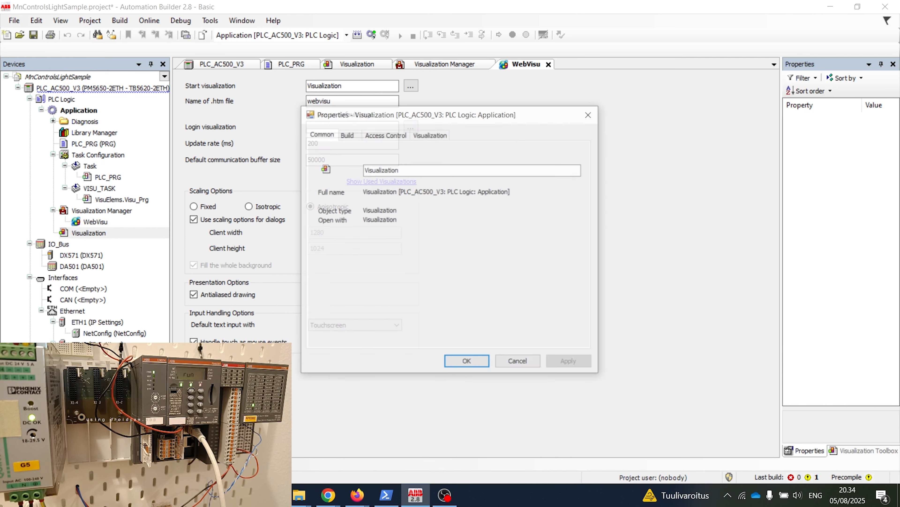
left_click(428, 133)
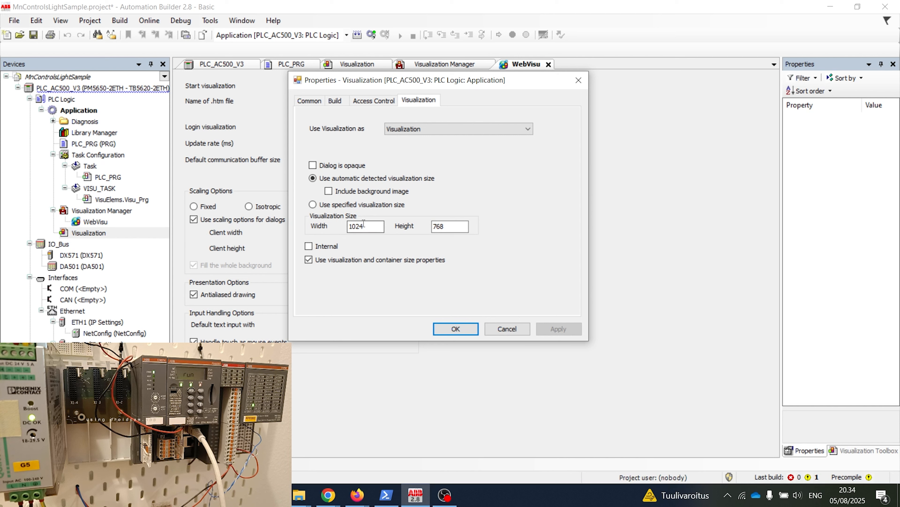
left_click_drag(368, 226, 319, 225)
double_click(435, 226)
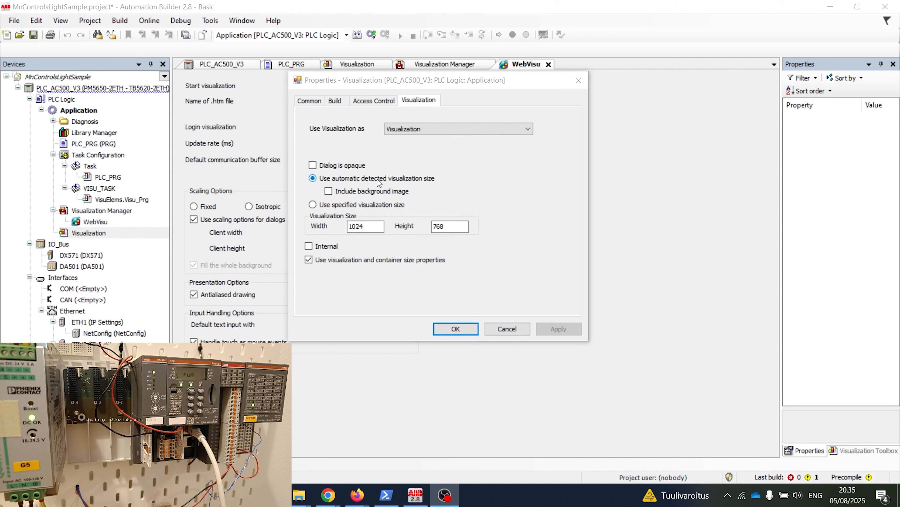
left_click(578, 80)
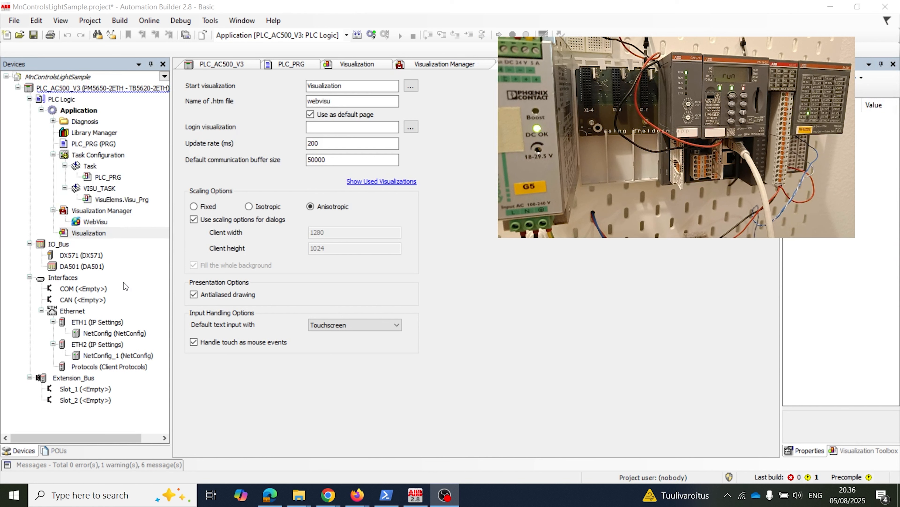
left_click(78, 323)
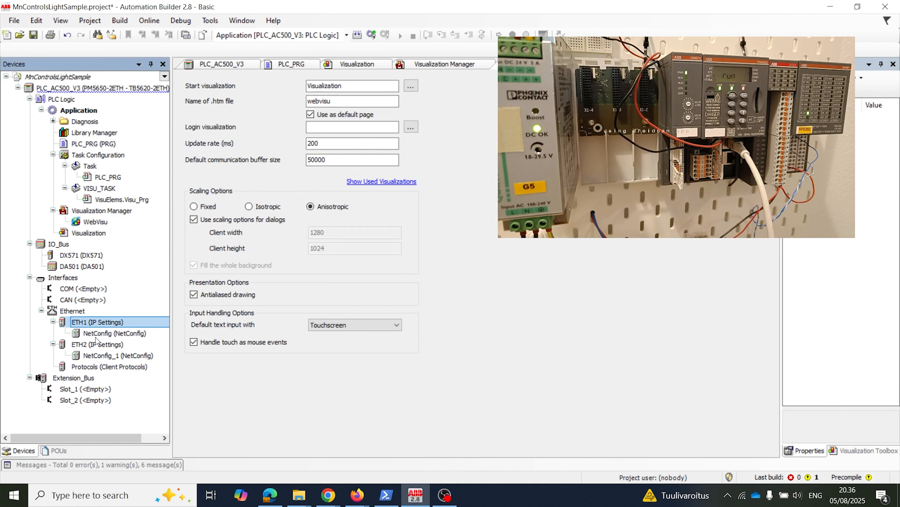
left_click(91, 347)
left_click(91, 323)
left_click(97, 344)
left_click(98, 321)
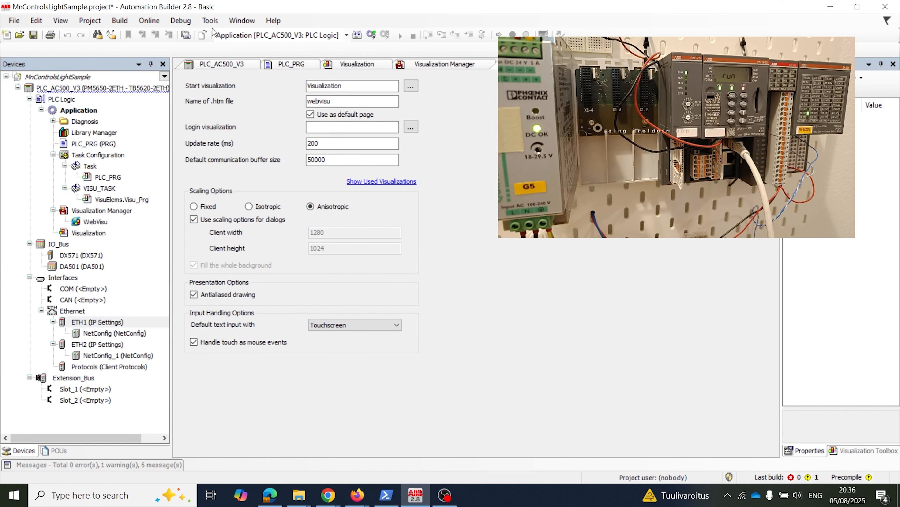
Open the IP-Configuration tool and scan the network for devices
left_click(203, 22)
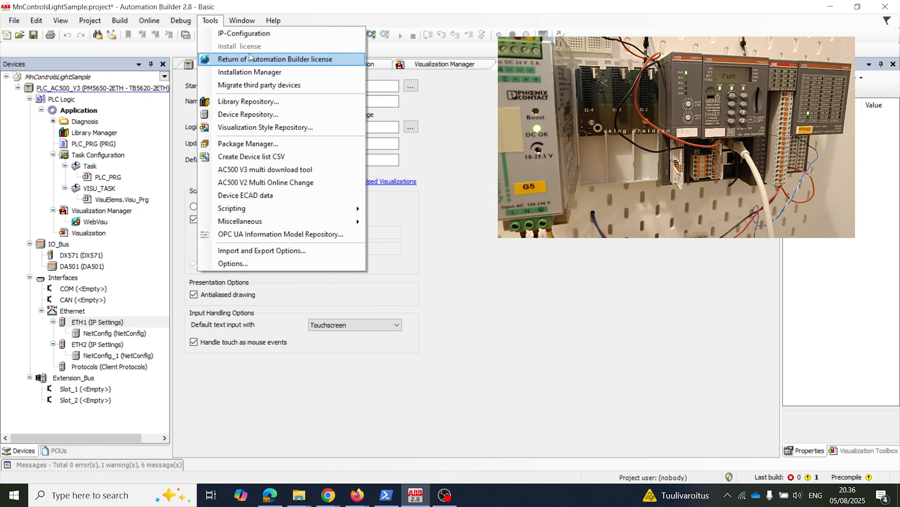
left_click(245, 33)
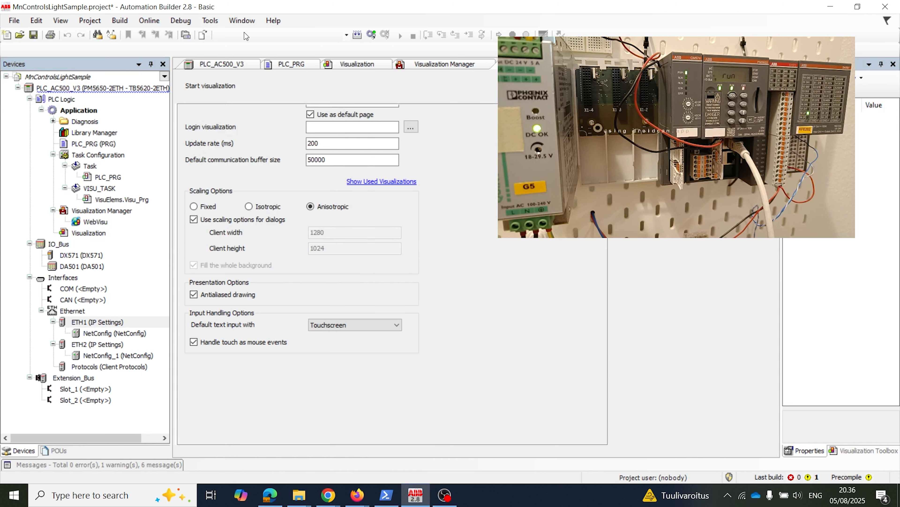
left_click(243, 93)
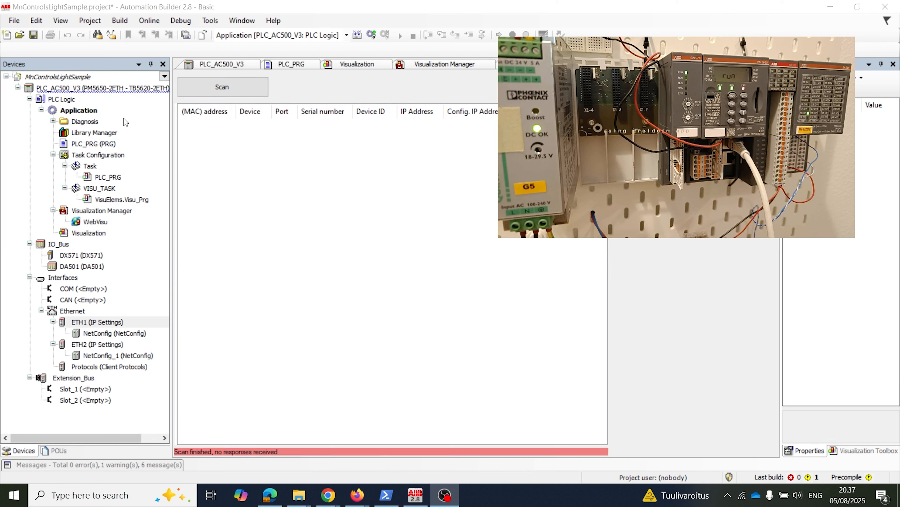
Check the communication settings of PLC_AC500_V3 and repeat the IP-Configuration network scan
double_click(104, 88)
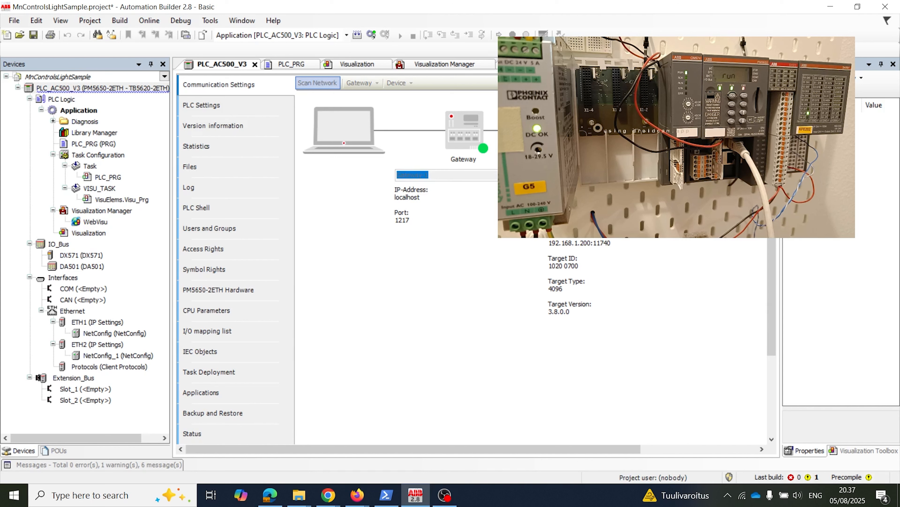
left_click(530, 64)
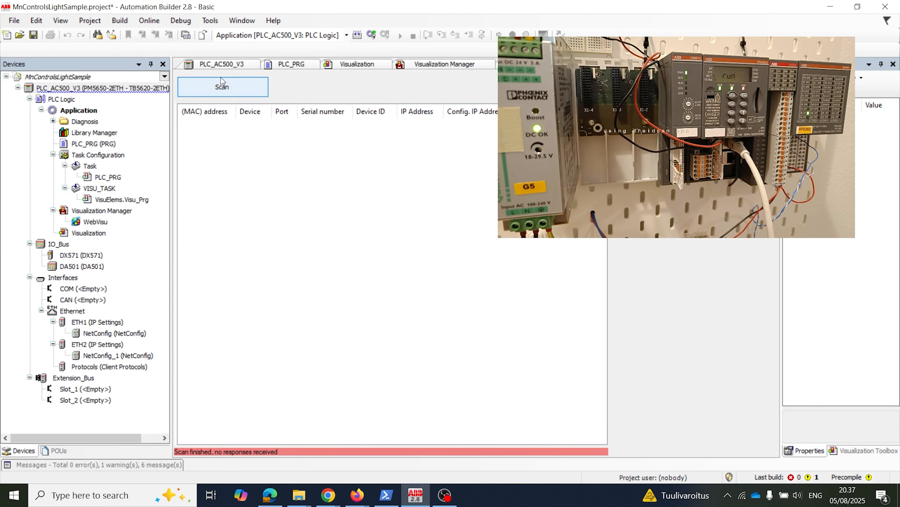
left_click(222, 89)
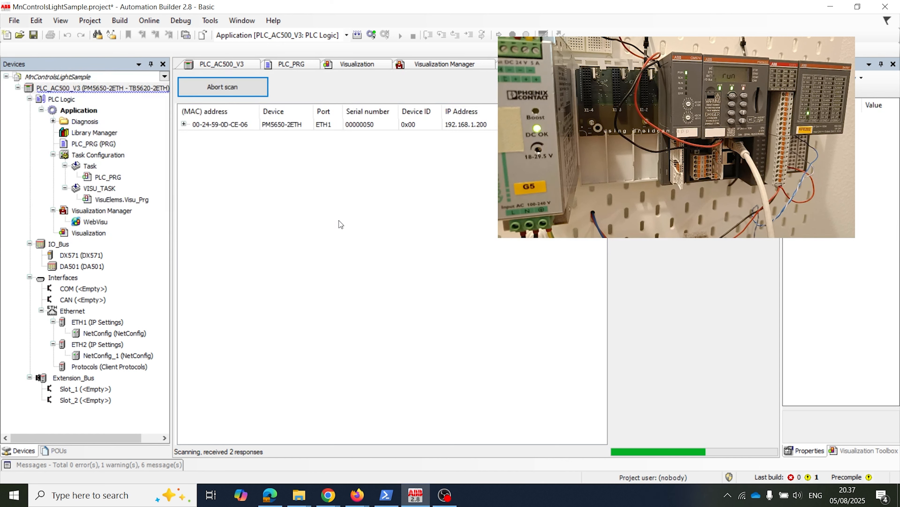
Expand the scanned PM5650-2ETH device, compare the IP settings of its ETH1 and ETH2 ports, and close the IP-Configuration tool
left_click(184, 124)
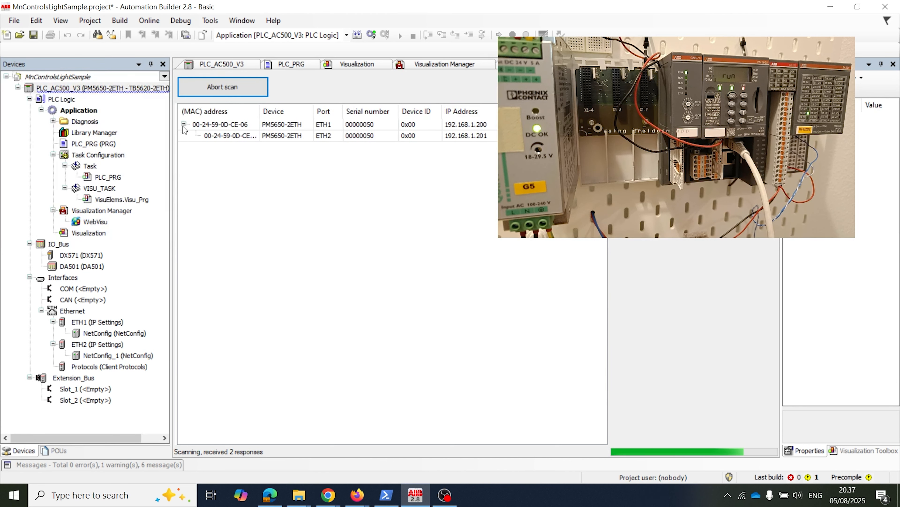
left_click(328, 135)
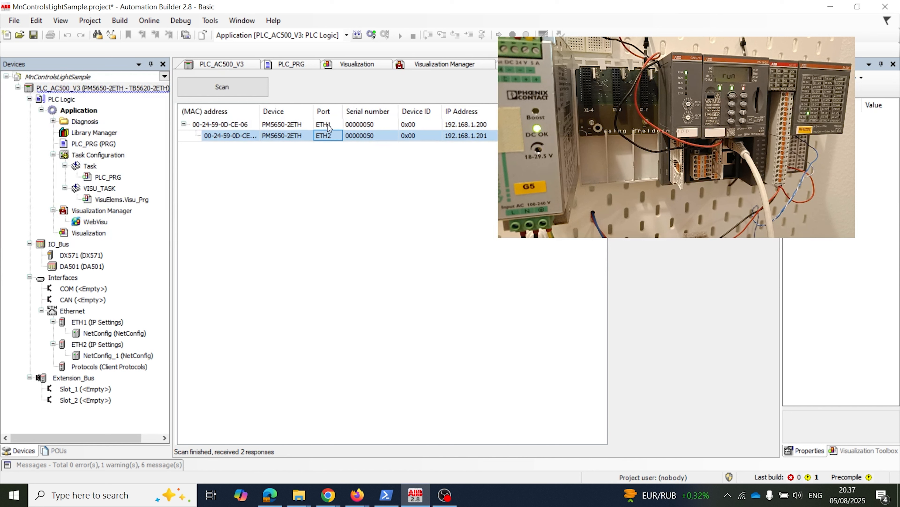
left_click(334, 128)
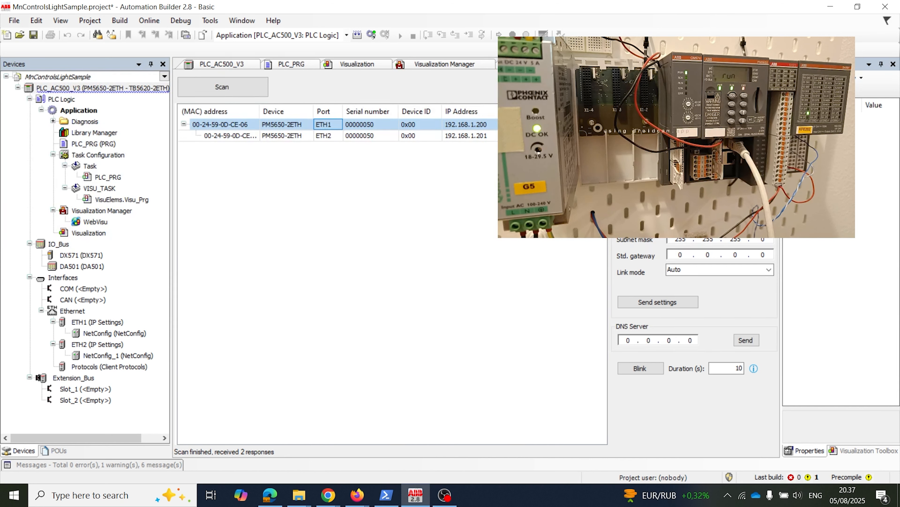
left_click(329, 135)
left_click(330, 125)
left_click(472, 135)
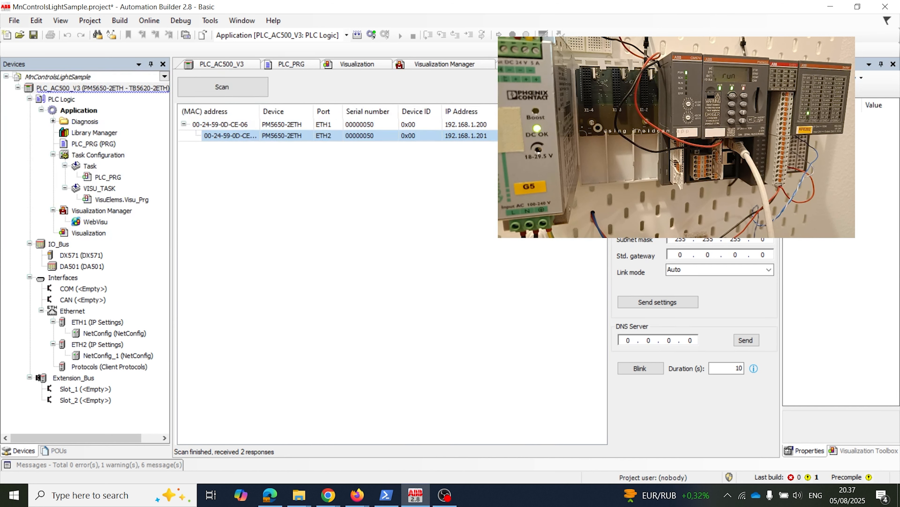
left_click(311, 126)
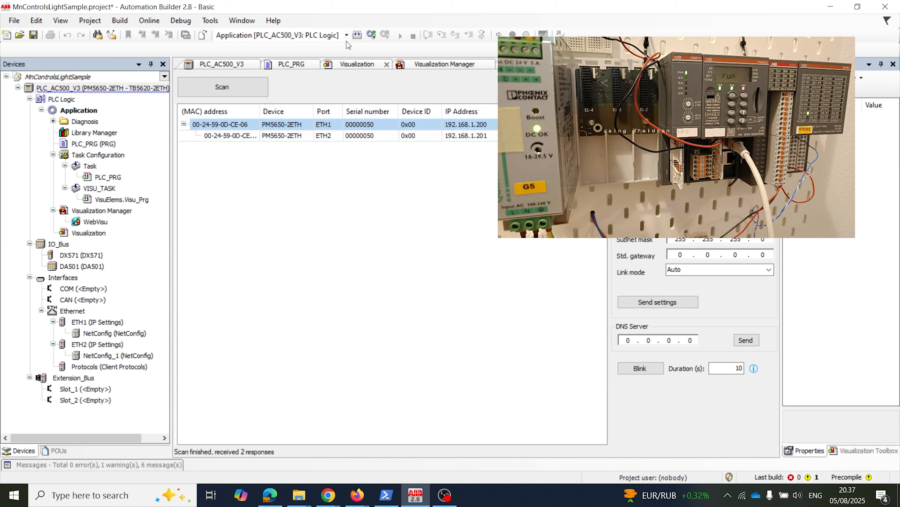
left_click(578, 64)
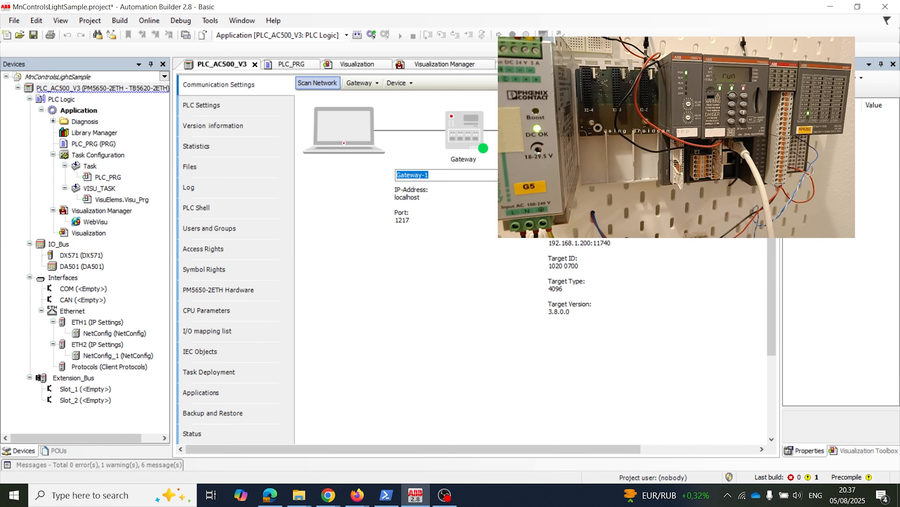
Examine the ETH1 and ETH2 interfaces and their NetConfig entries under Ethernet in the device tree
left_click(88, 324)
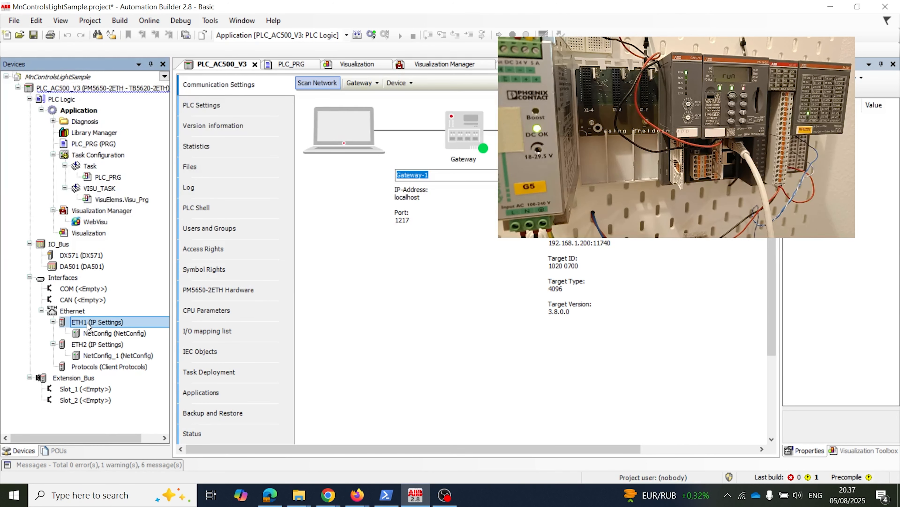
left_click(94, 347)
left_click(94, 323)
left_click(95, 344)
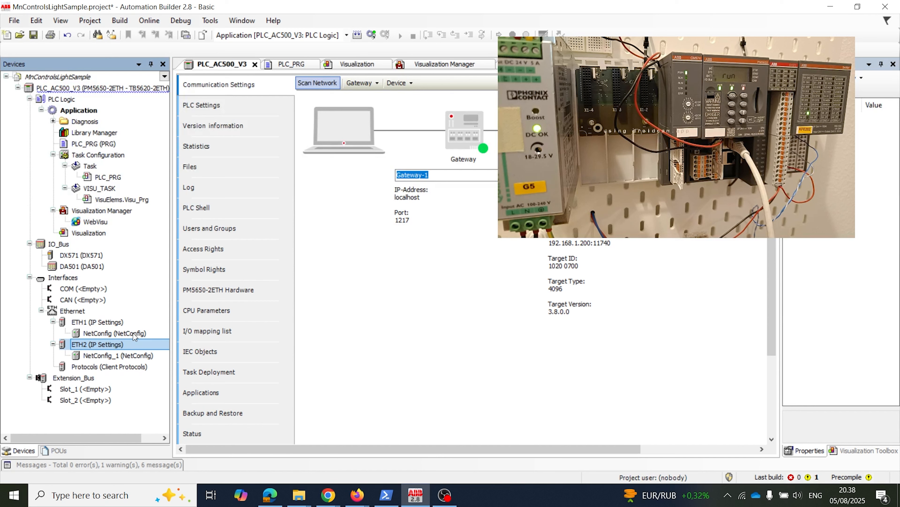
left_click(94, 323)
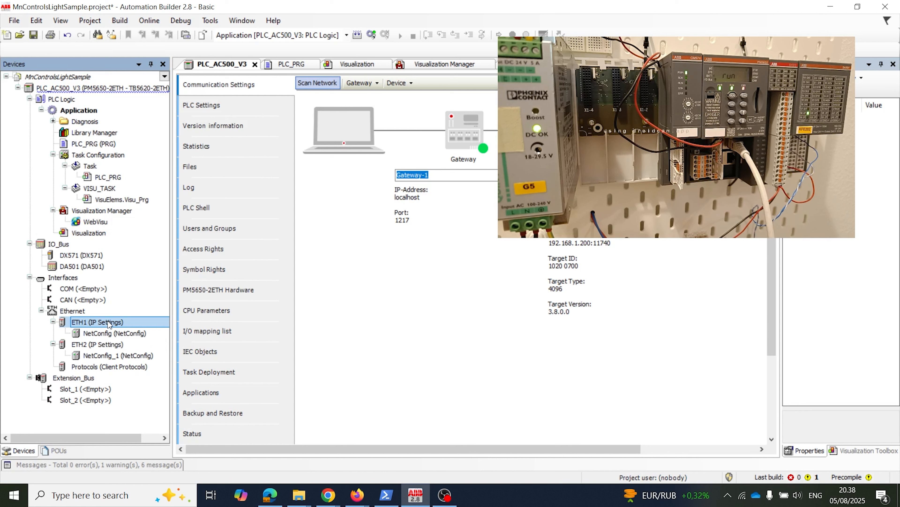
left_click(66, 313)
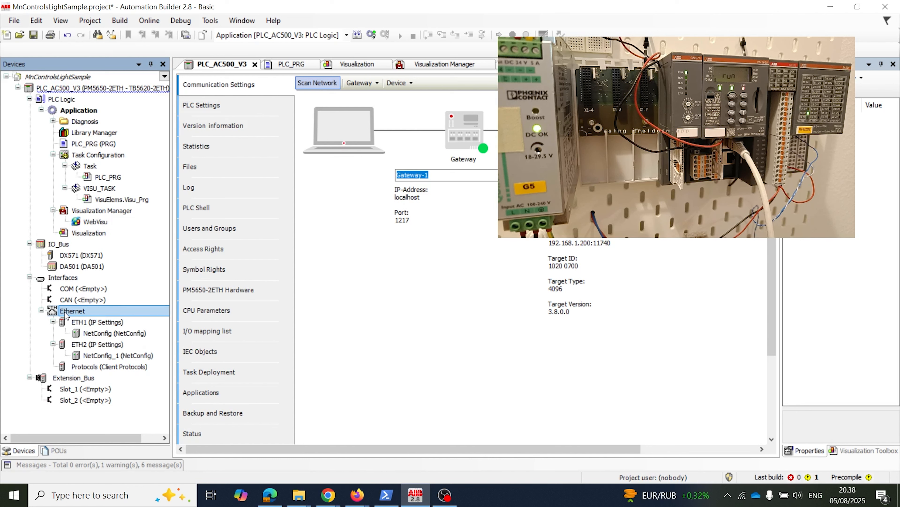
left_click(53, 321)
left_click(53, 333)
left_click(41, 311)
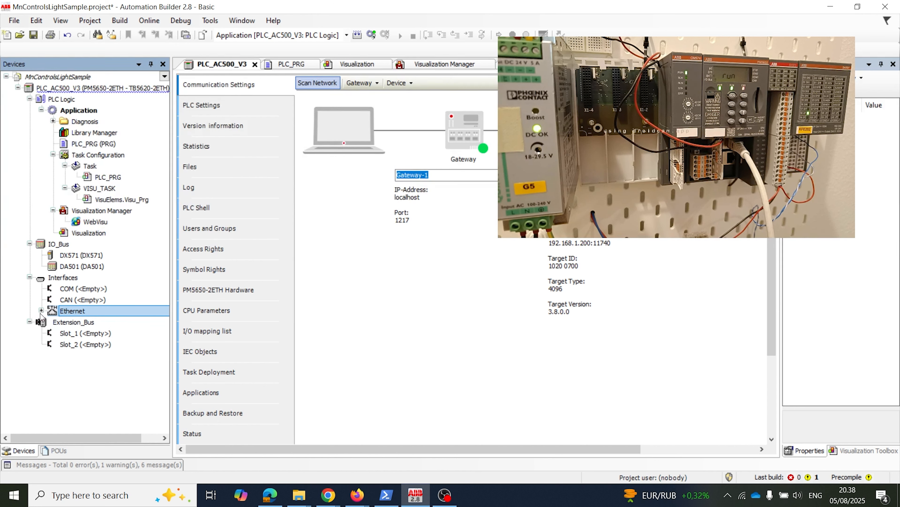
left_click(41, 310)
left_click(83, 322)
left_click(81, 333)
left_click(53, 322)
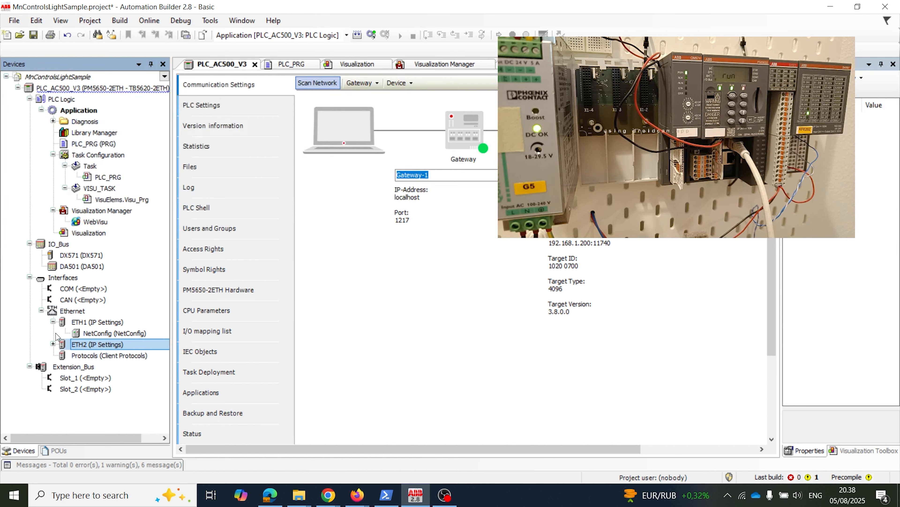
left_click(85, 324)
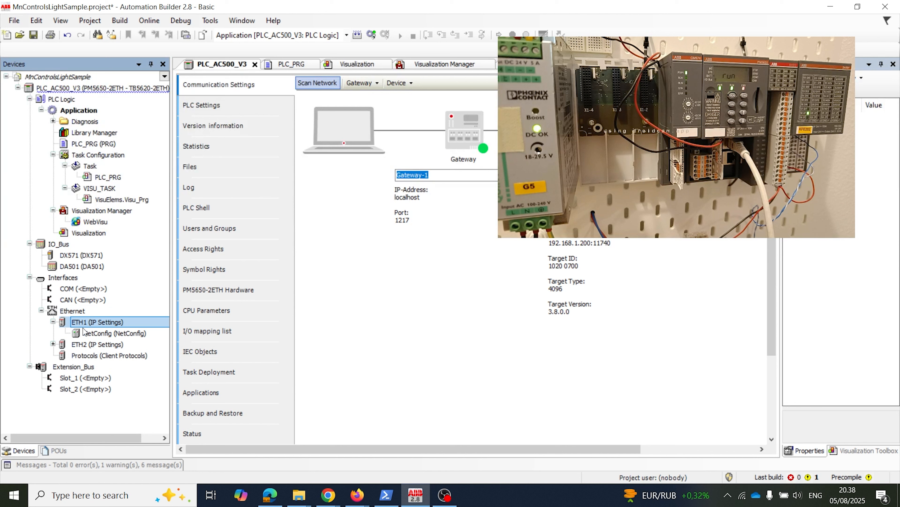
Expand ETH2 to see its entries and add a Web Server object under the ETH1 interface
left_click(52, 344)
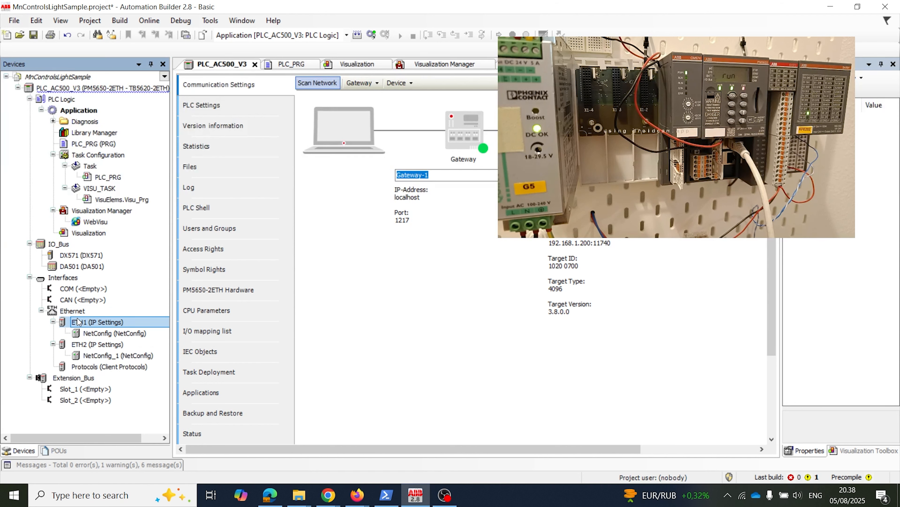
right_click(91, 322)
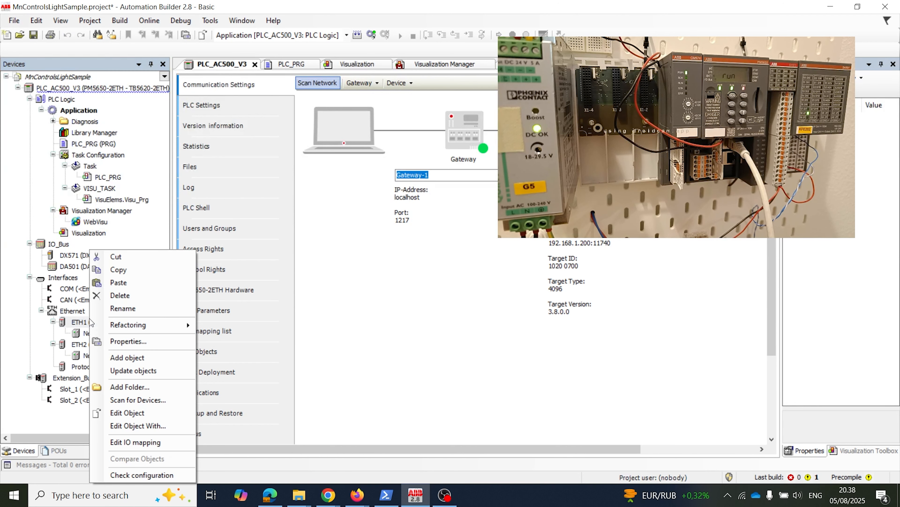
left_click(135, 357)
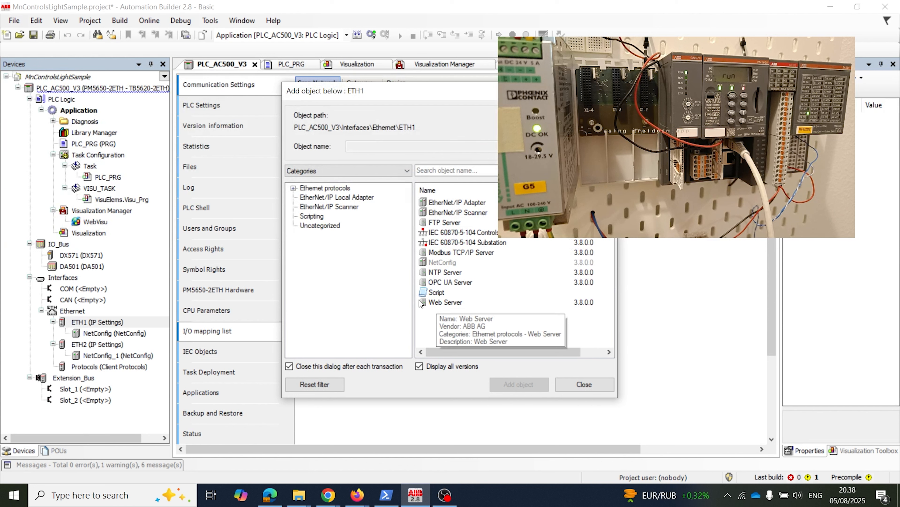
left_click(446, 302)
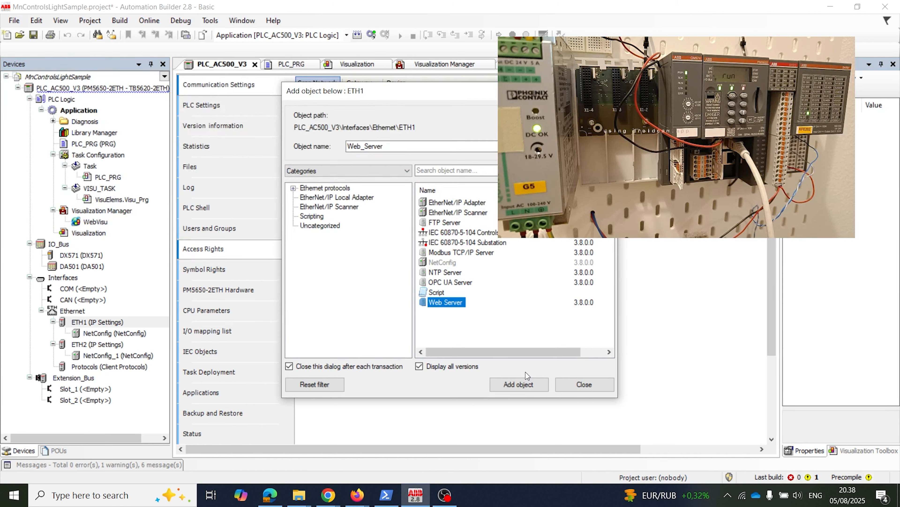
left_click(516, 384)
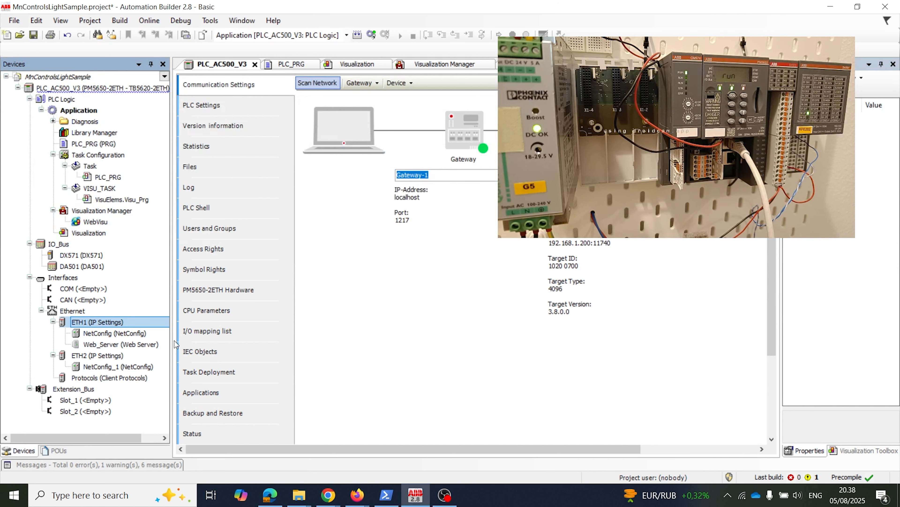
Open the Web_Server settings under ETH1 and set the HTTP Port to 8081
left_click(114, 345)
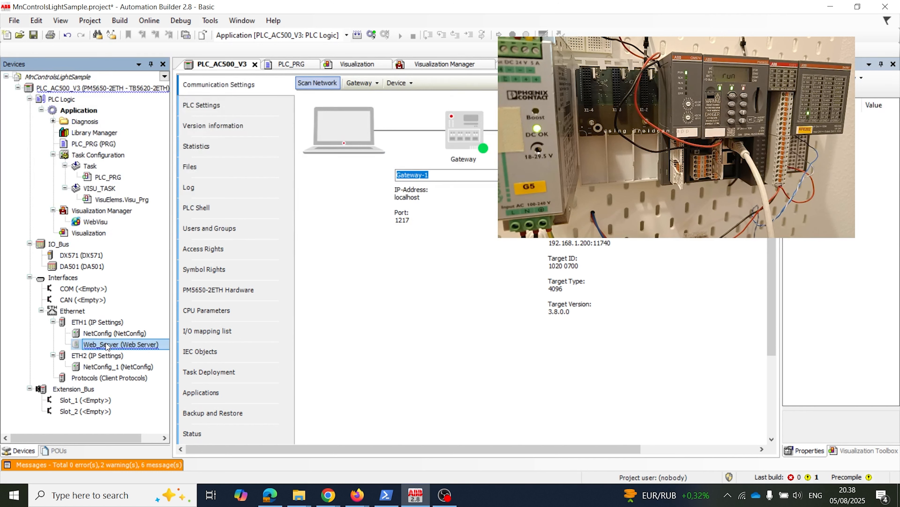
double_click(96, 345)
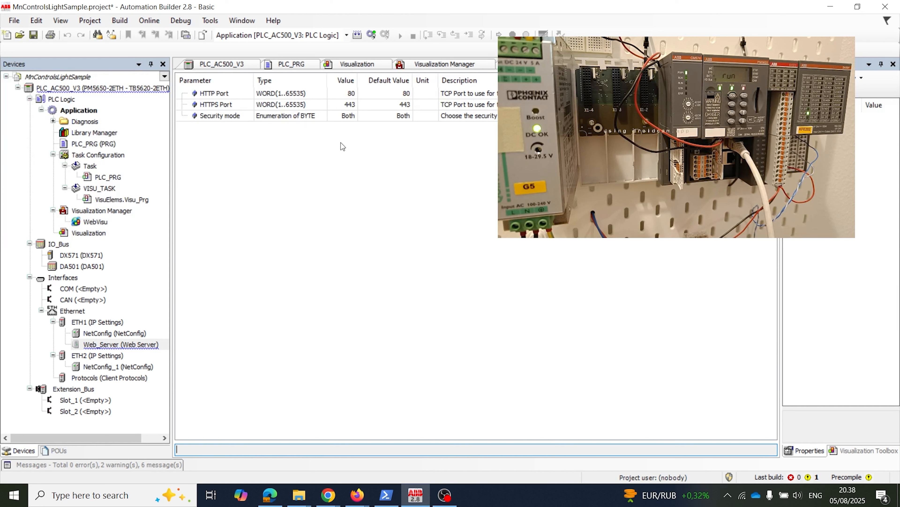
left_click(351, 95)
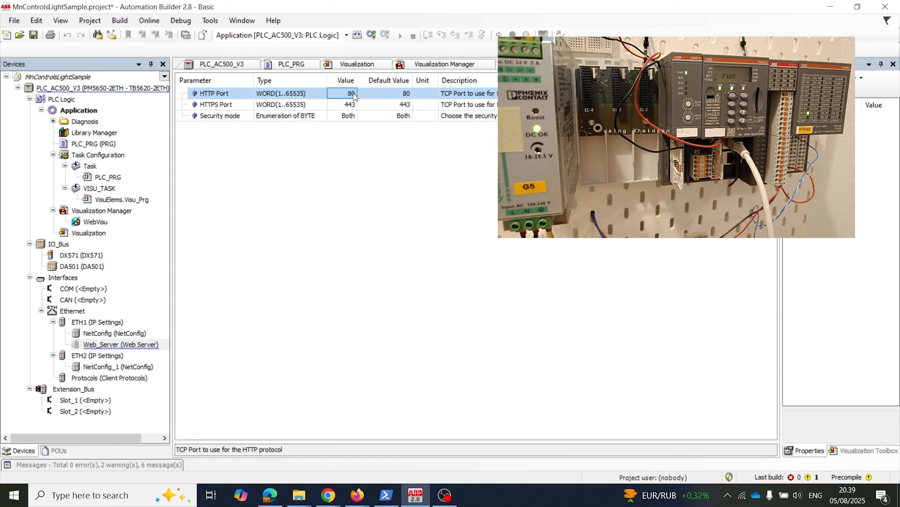
left_click(228, 106)
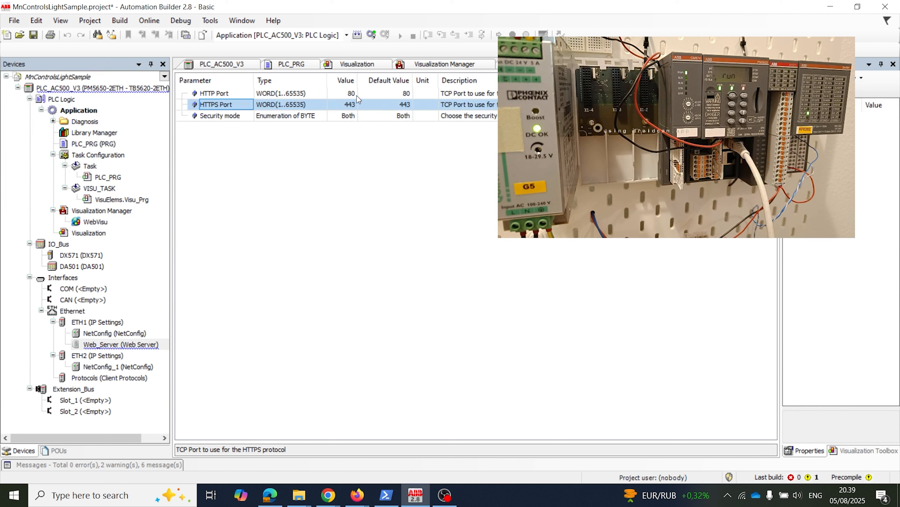
left_click(350, 94)
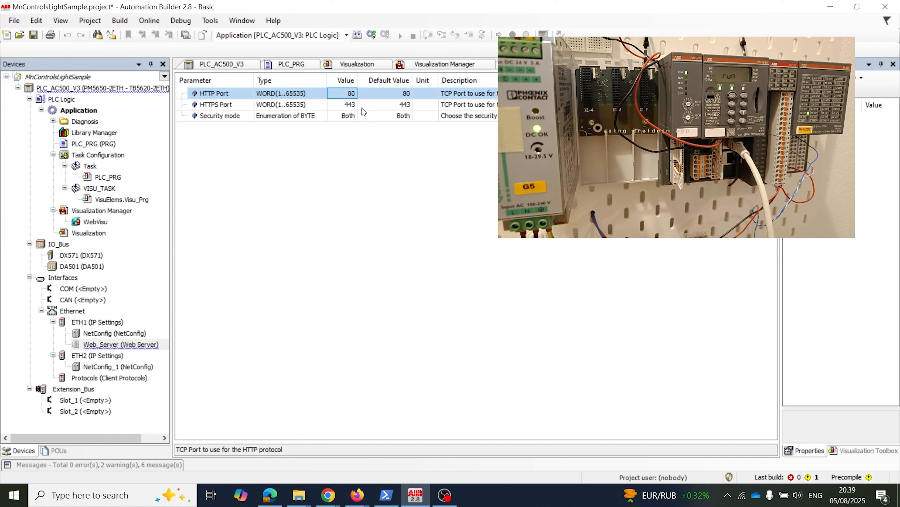
left_click(353, 93)
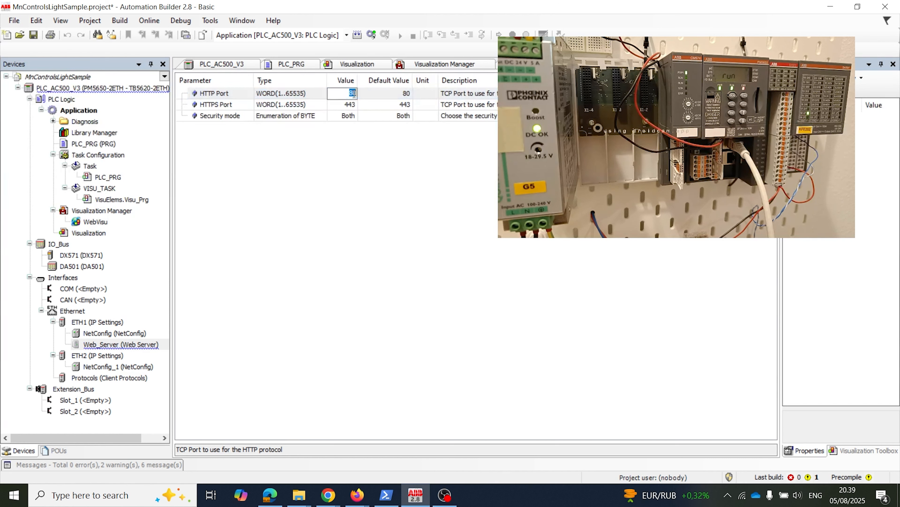
type("8081")
left_click(380, 156)
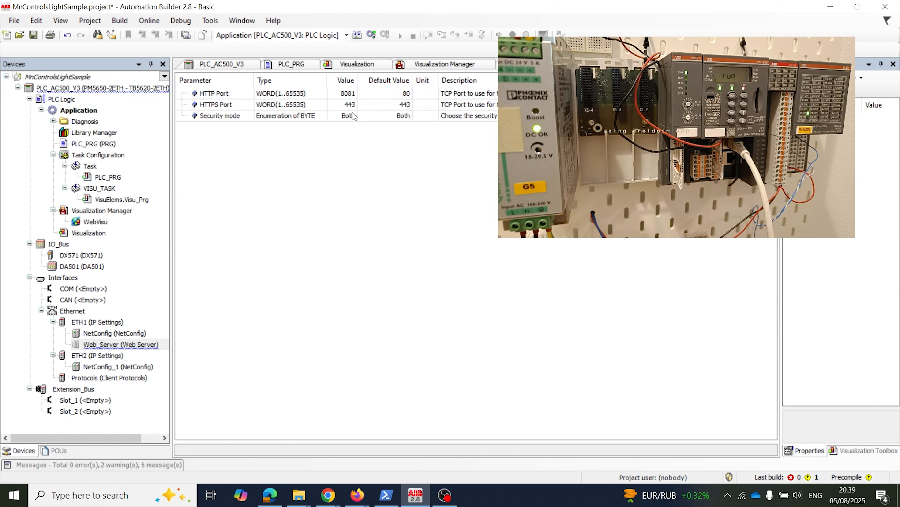
left_click(344, 105)
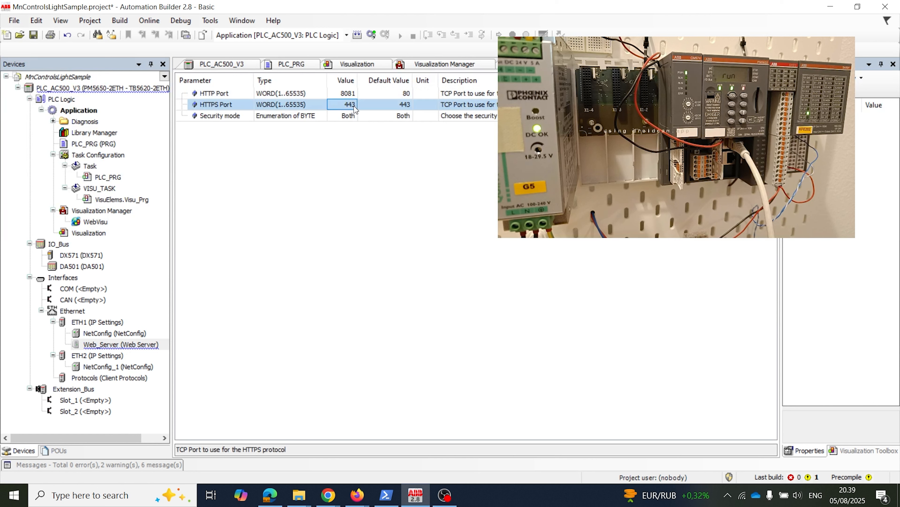
left_click(340, 156)
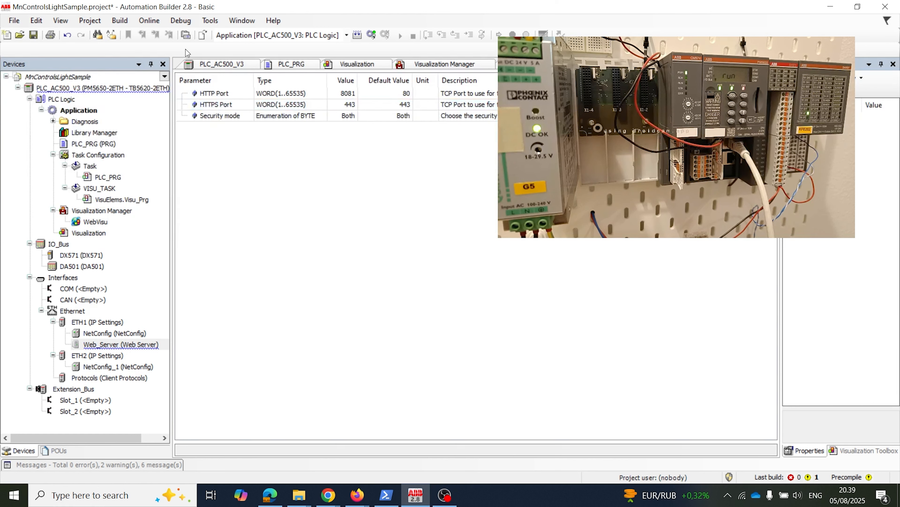
Save the project and build the application
left_click(34, 35)
left_click(357, 35)
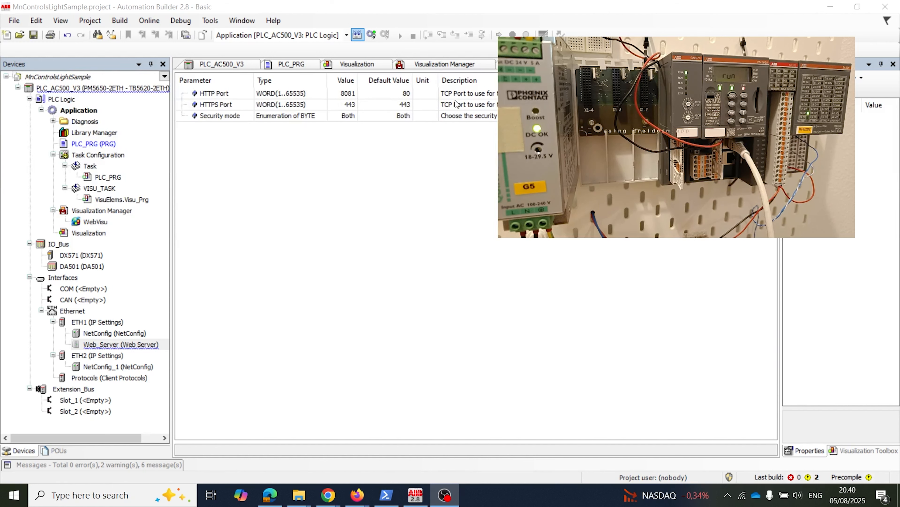
Log in to PLC_AC500_V3 with the application download and acknowledge the reboot and connection messages
double_click(88, 88)
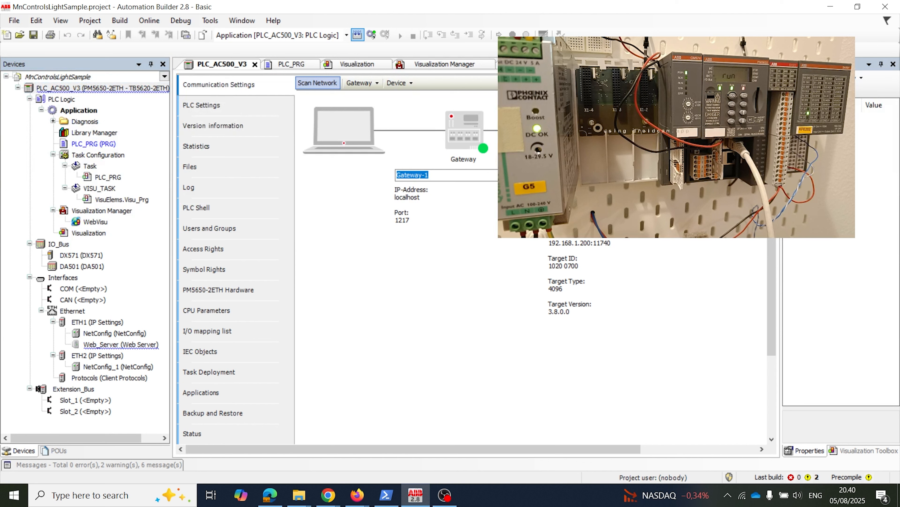
left_click(372, 35)
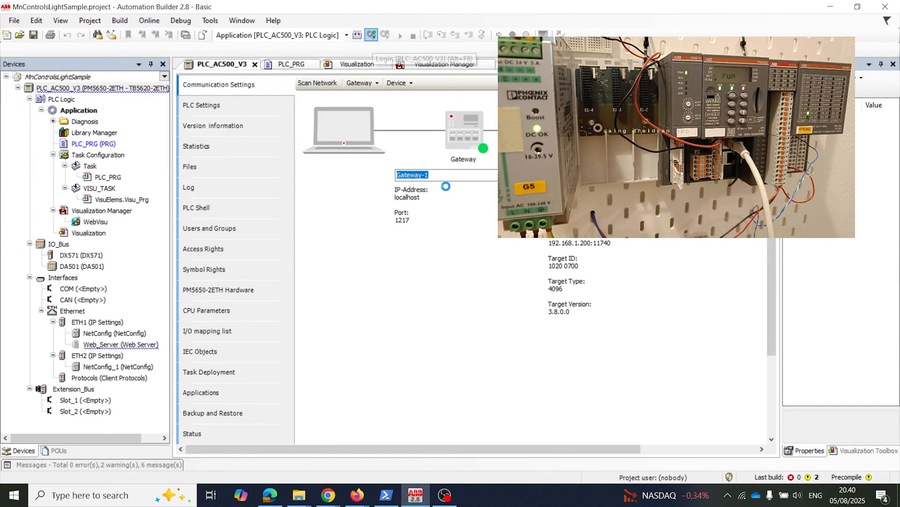
left_click(424, 275)
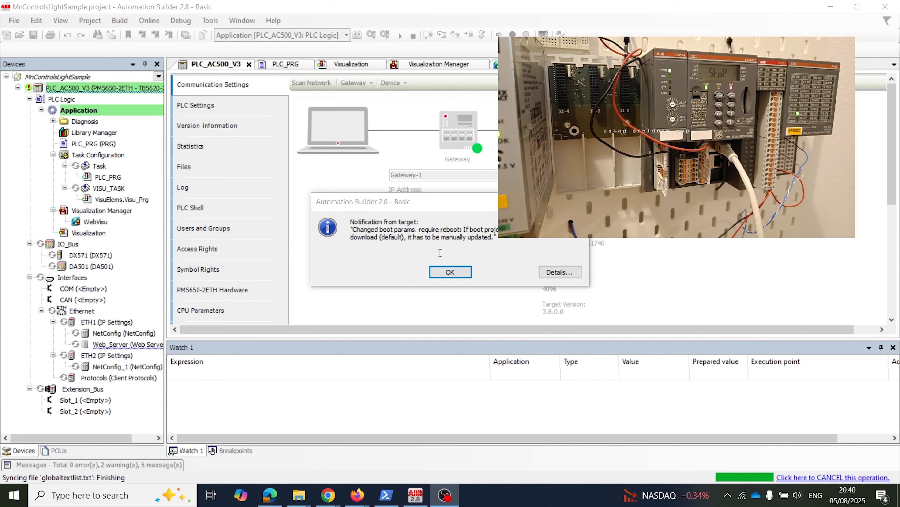
left_click(457, 273)
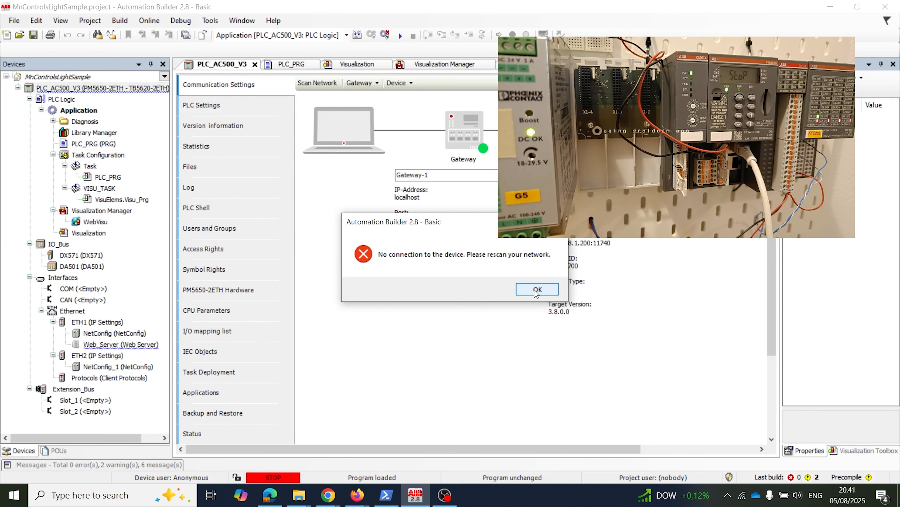
left_click(537, 289)
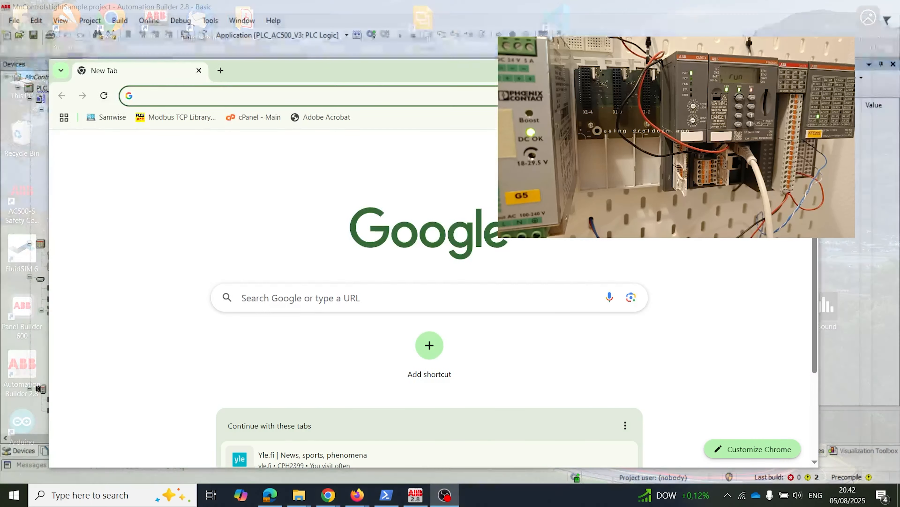
Switch to Chrome and open the web visualization at 192.168.1.200:8081/webvisu.htm
left_click(329, 450)
left_click(769, 67)
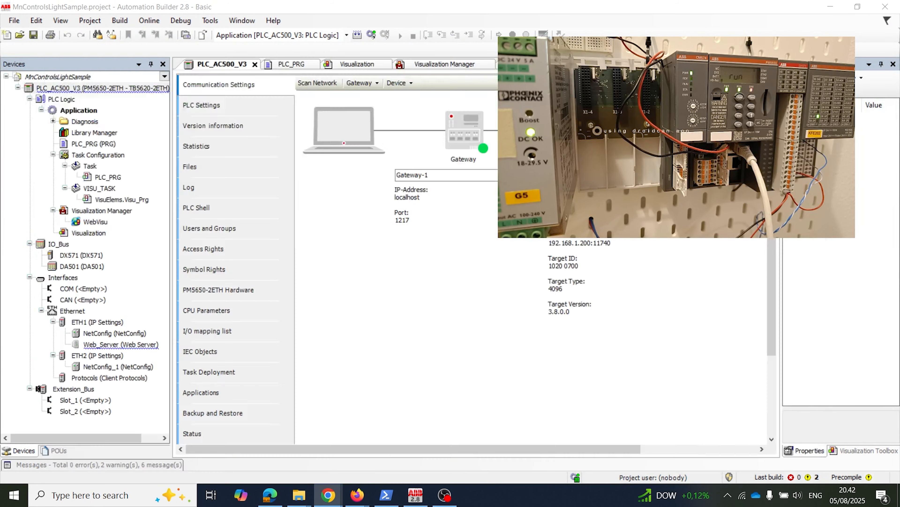
left_click(454, 34)
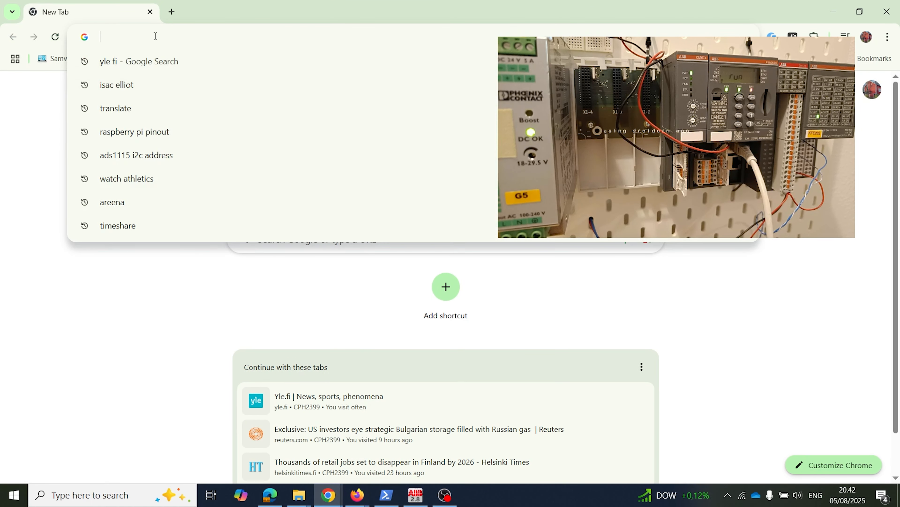
type("192")
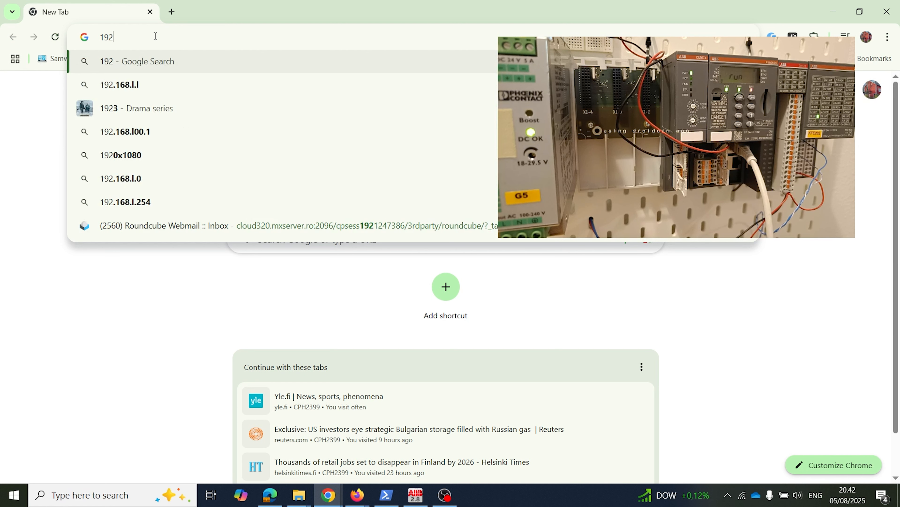
type(".168.1.200")
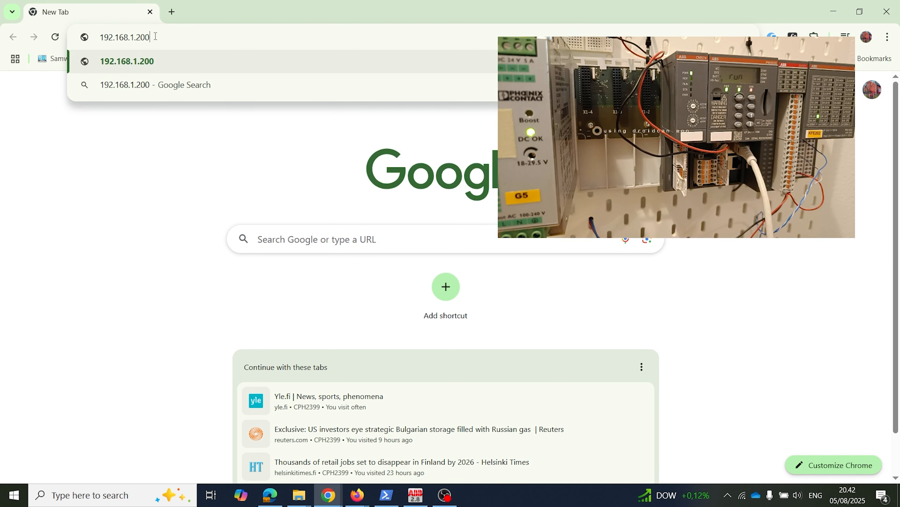
type(":808")
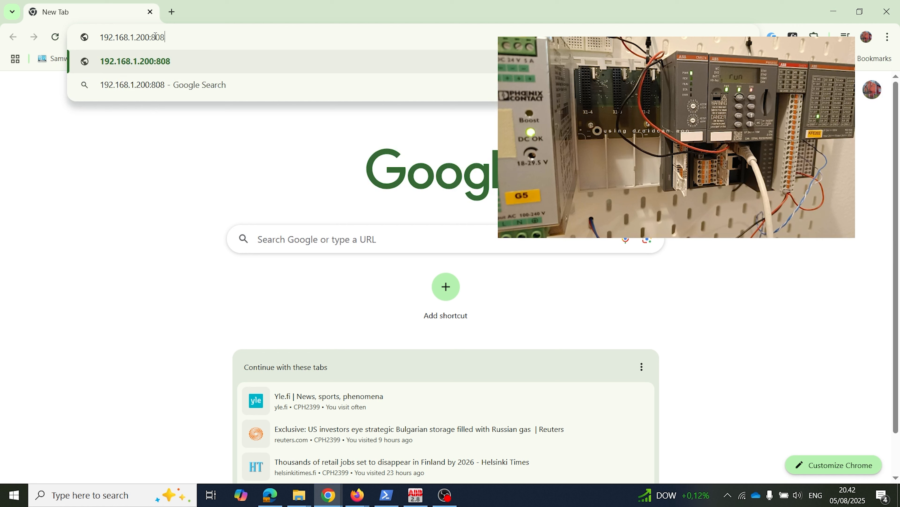
type("1/web")
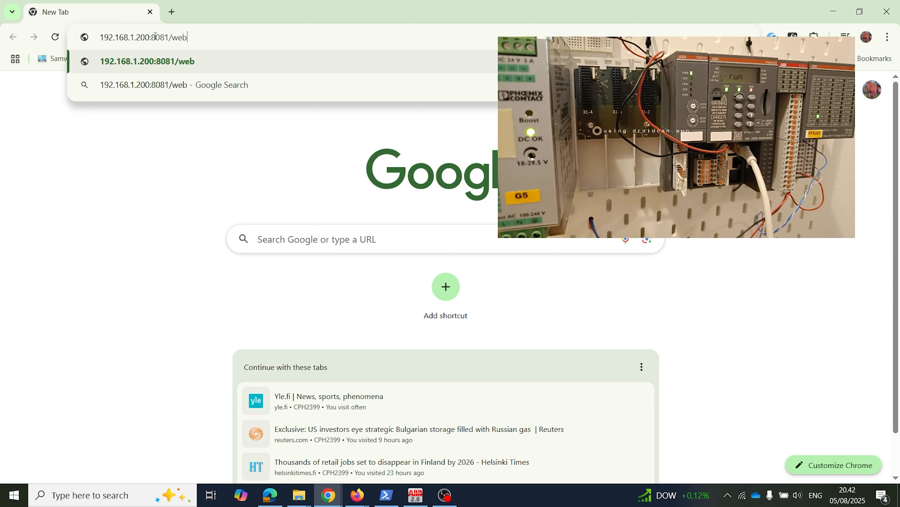
type("visu")
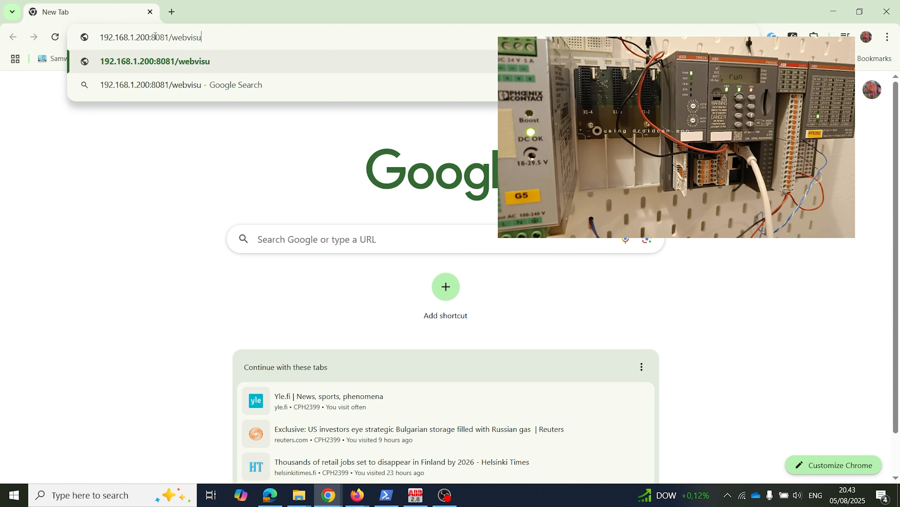
type(".htm")
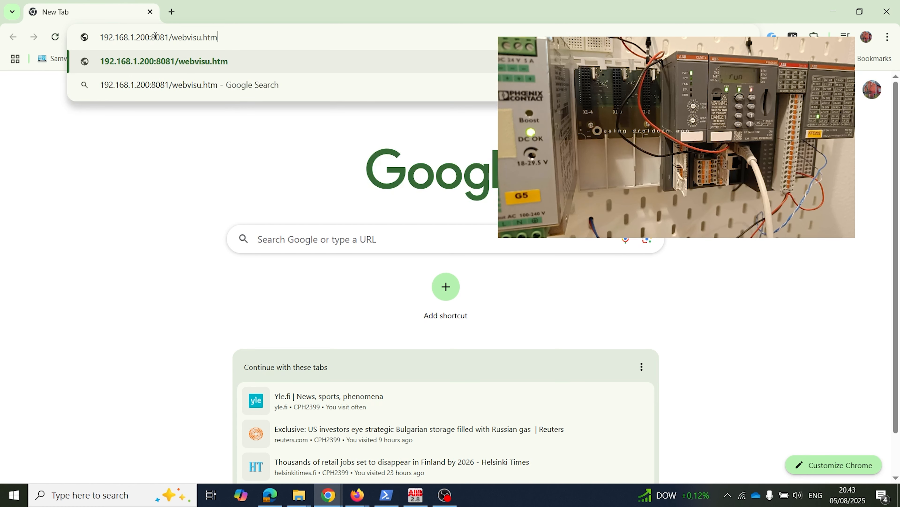
key("Return")
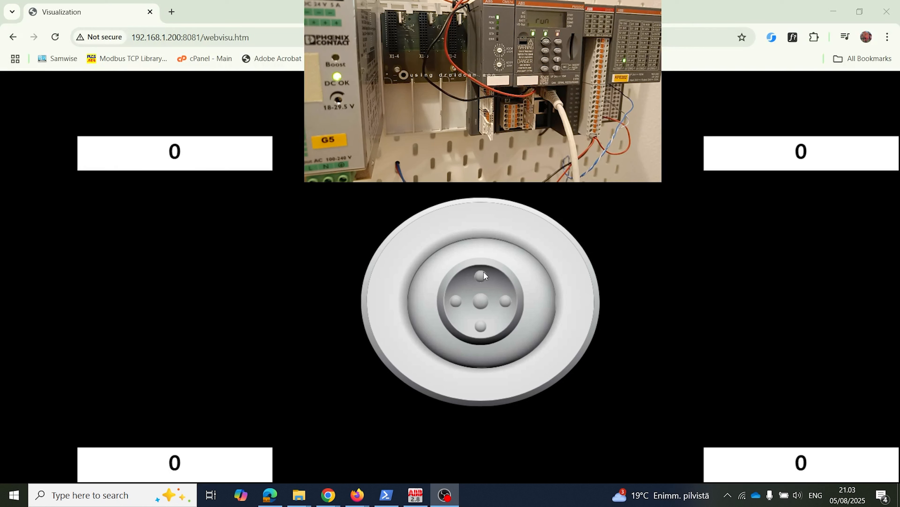
Test the joystick in the web visualization by moving it up, down, left, right and diagonally around its base
left_click_drag(483, 271, 437, 300)
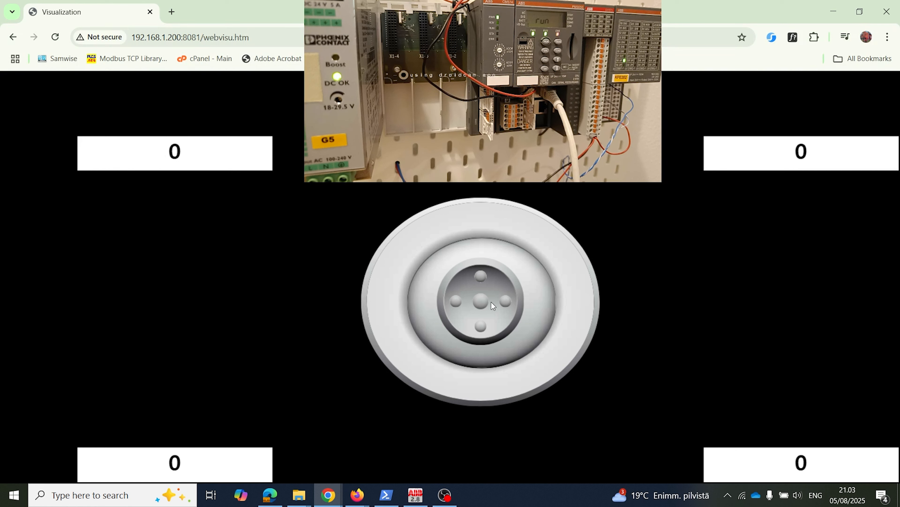
left_click_drag(475, 272, 539, 293)
left_click_drag(443, 302, 419, 305)
left_click_drag(485, 337, 488, 351)
left_click_drag(530, 301, 542, 298)
left_click_drag(461, 299, 416, 303)
left_click_drag(483, 277, 481, 253)
left_click_drag(505, 302, 530, 299)
left_click_drag(481, 324, 484, 356)
left_click_drag(455, 297, 415, 320)
left_click_drag(483, 270, 527, 268)
left_click_drag(508, 299, 554, 304)
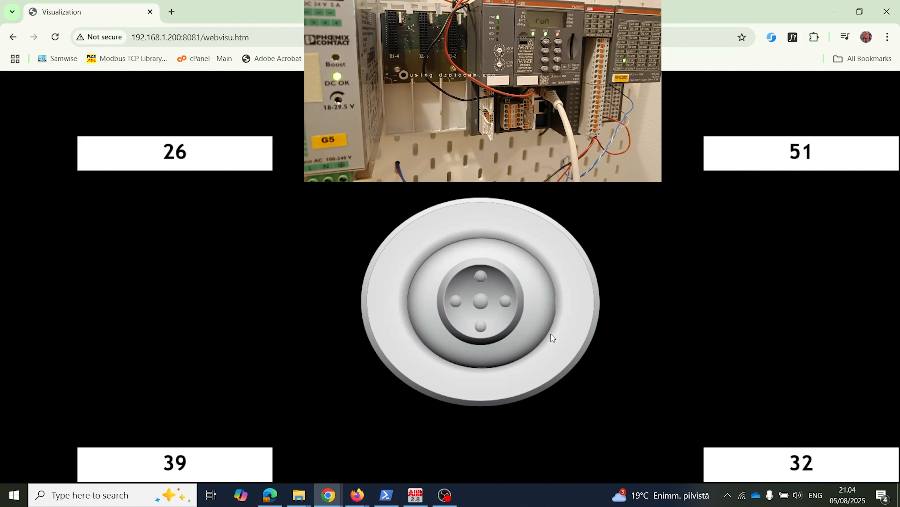
left_click_drag(551, 334, 538, 345)
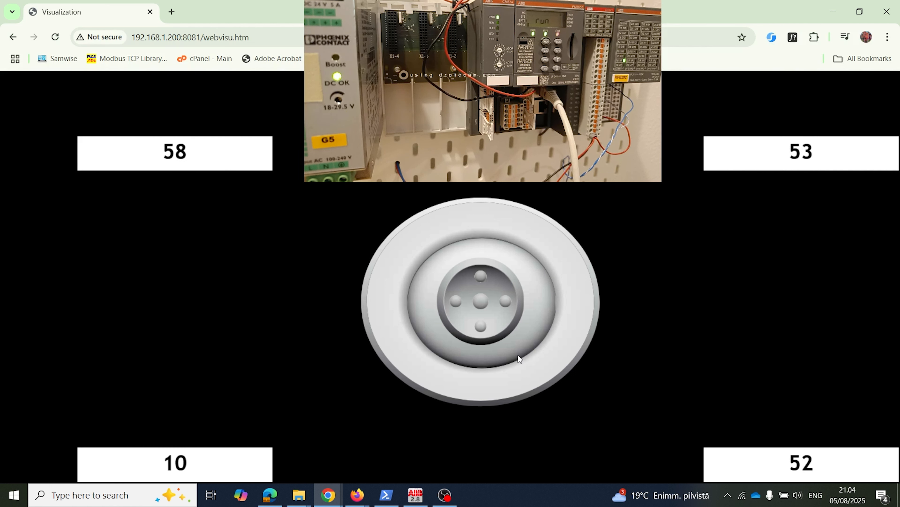
left_click_drag(483, 367, 482, 370)
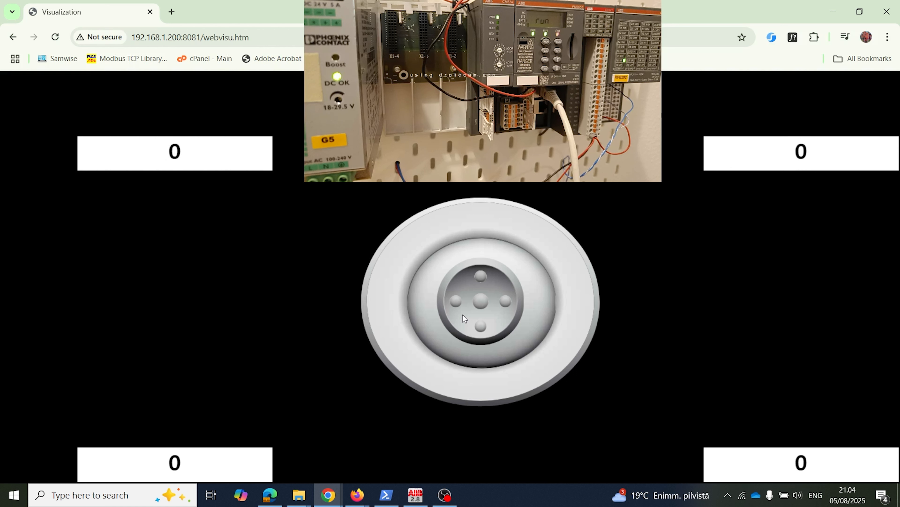
left_click_drag(461, 307, 420, 309)
left_click_drag(479, 273, 443, 325)
left_click_drag(500, 321, 583, 304)
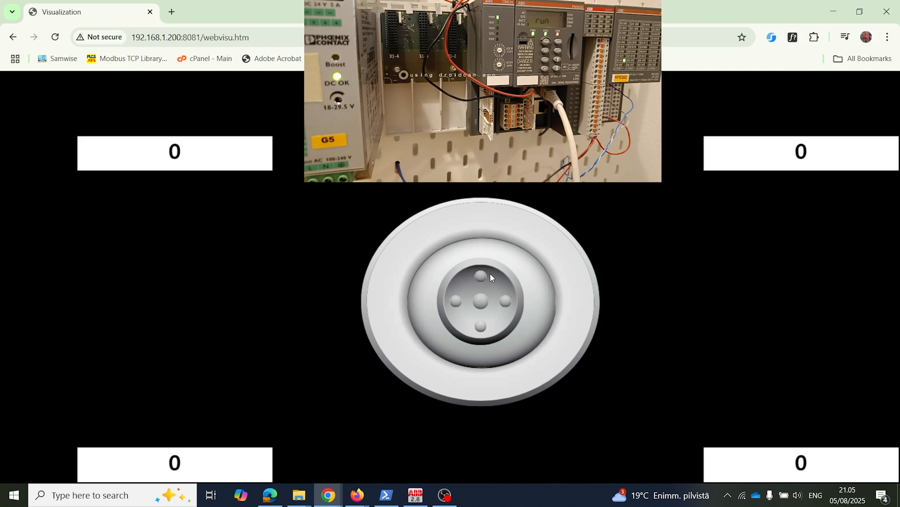